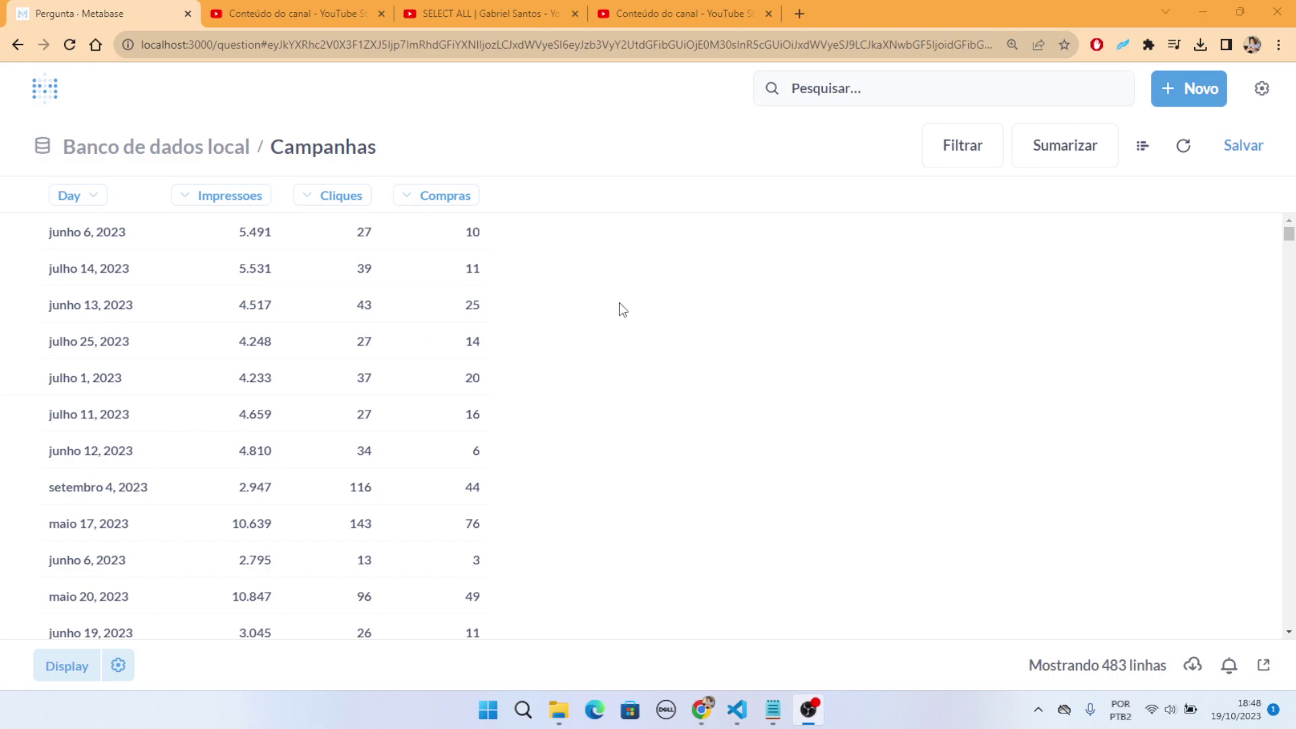
Step: Examine the rows of the Campanhas table and its Day, Impressoes, Cliques and Compras columns
scroll(531, 259, down, 6)
scroll(532, 262, up, 6)
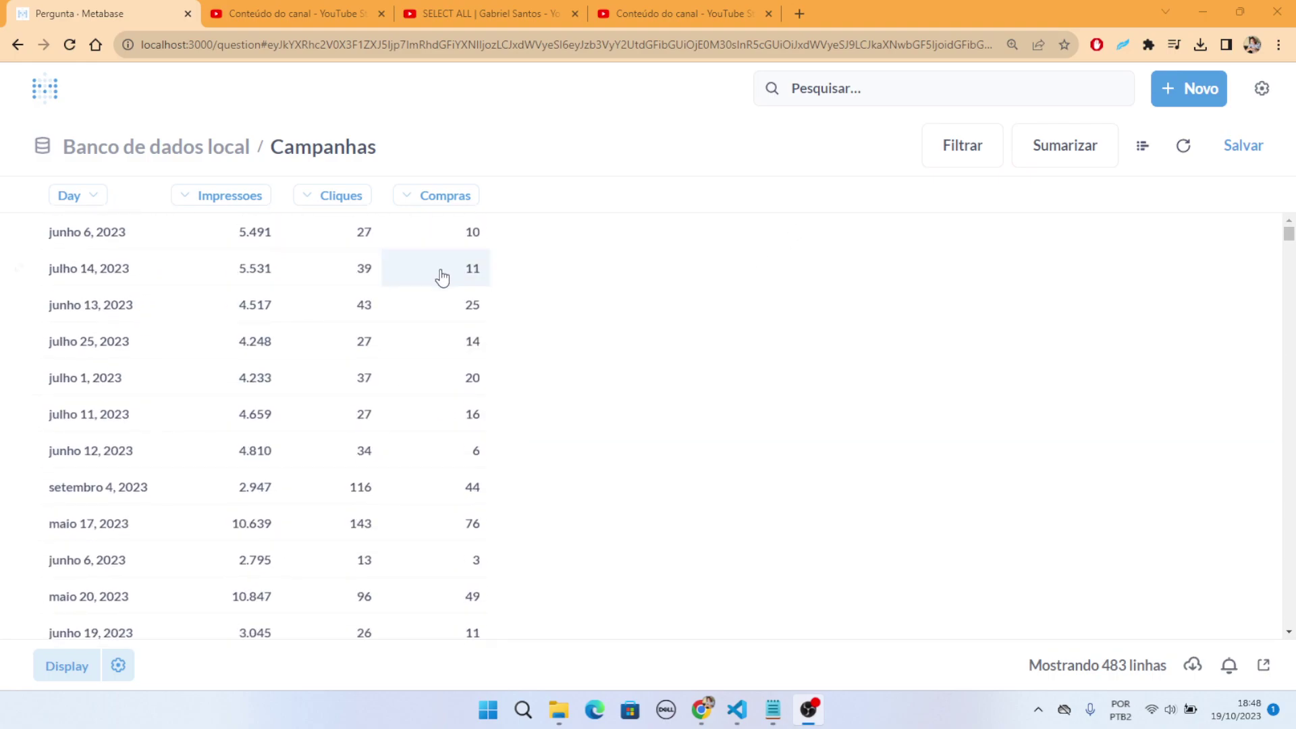
scroll(534, 349, down, 6)
scroll(523, 329, up, 6)
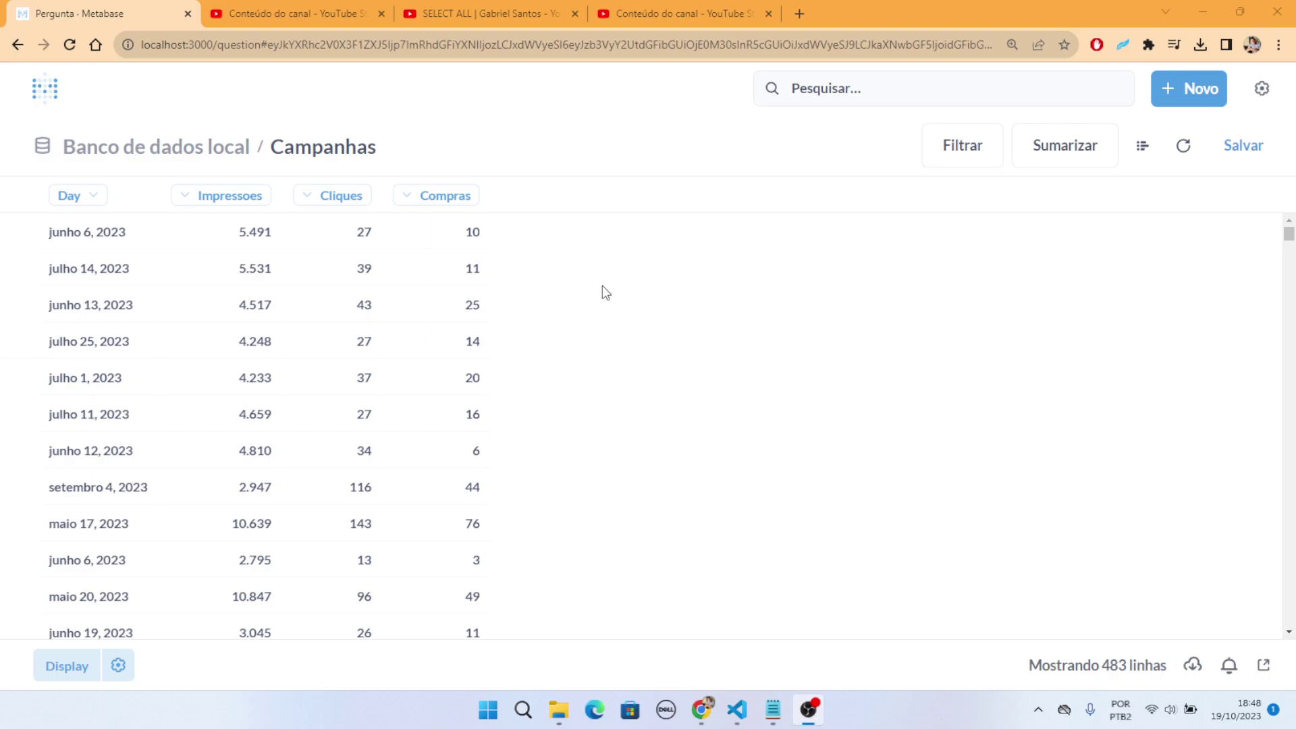
scroll(491, 419, down, 6)
scroll(486, 350, up, 6)
key(ctrl+plus)
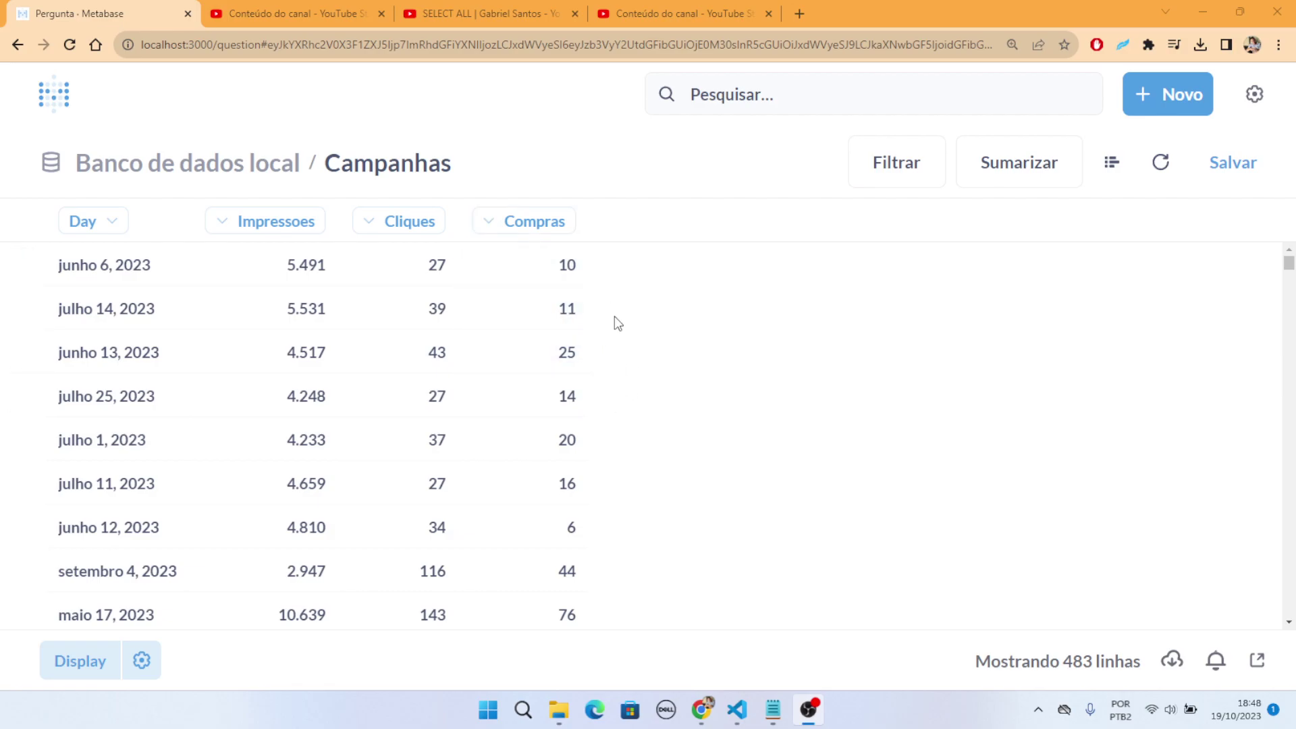
scroll(613, 316, down, 3)
scroll(612, 320, up, 3)
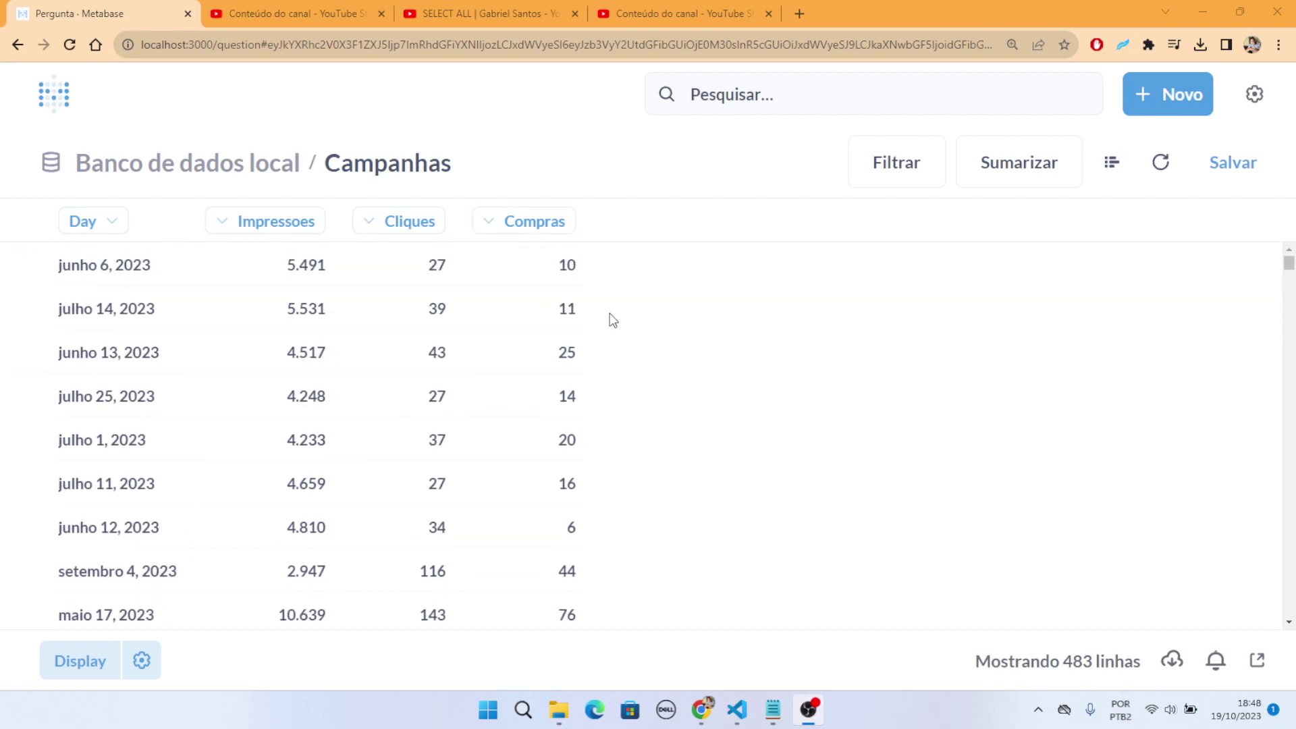
click(42, 668)
scroll(202, 499, down, 3)
scroll(189, 540, up, 3)
click(209, 655)
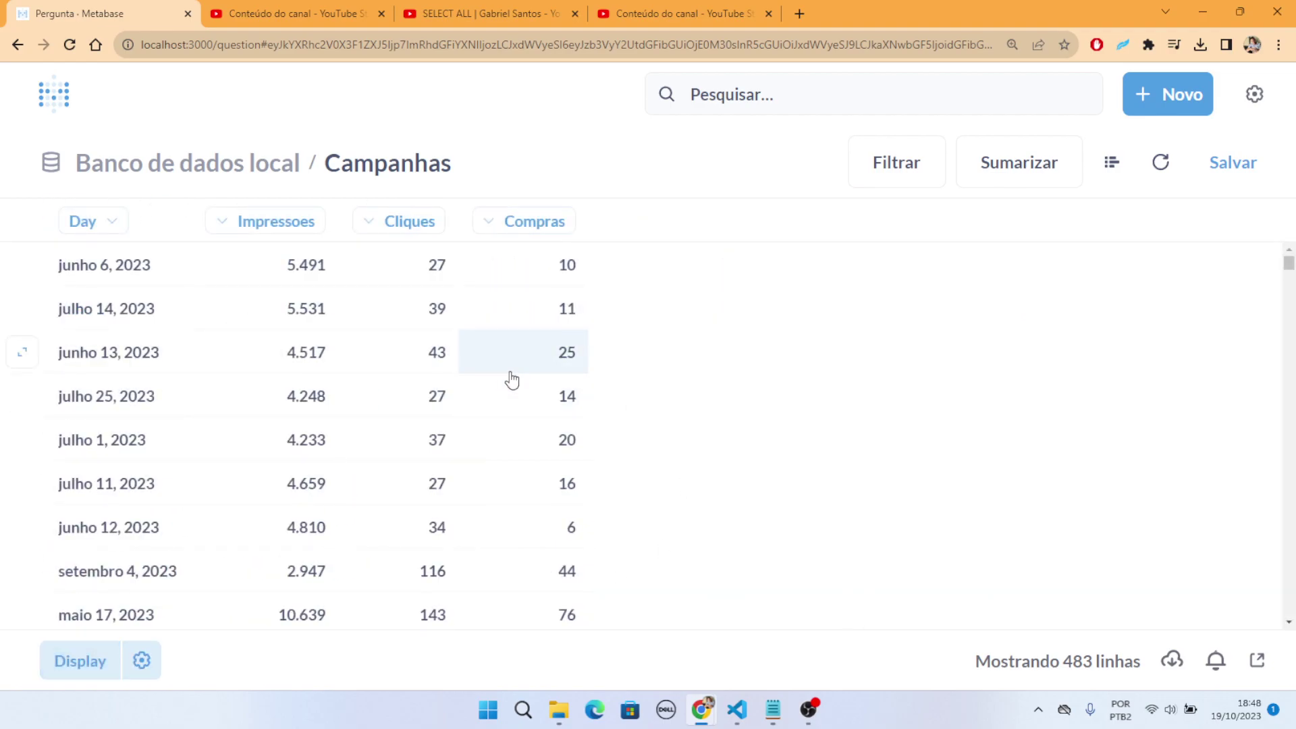
Step: Open a new SQL query (Consulta SQL) on Banco de dados local in a separate browser tab
click(1167, 95)
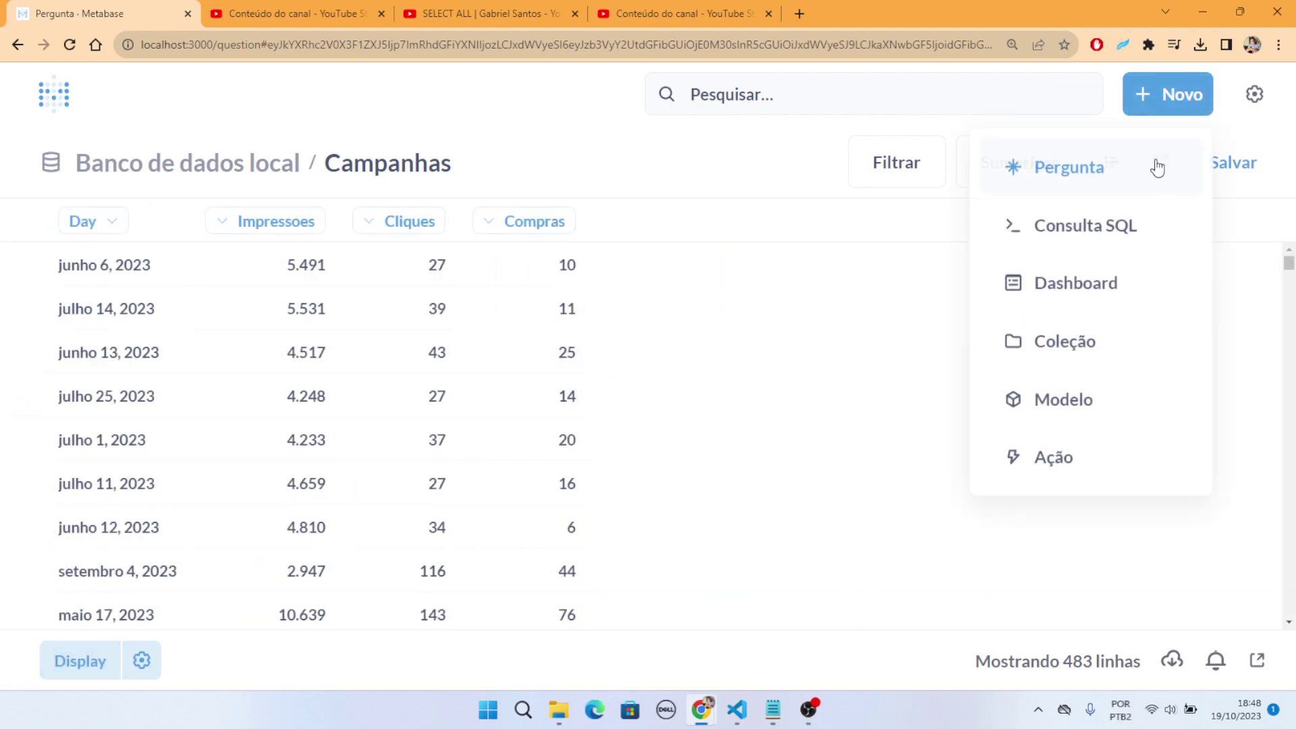
middle_click(1080, 224)
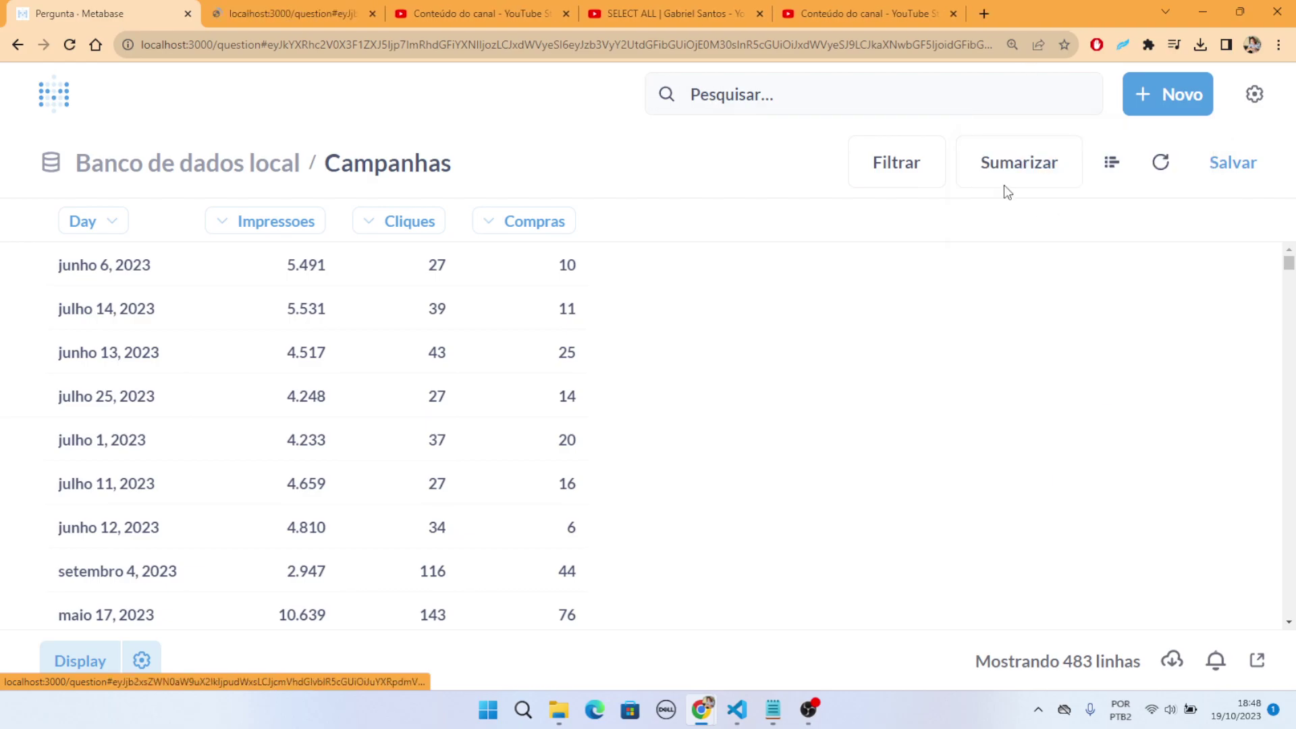
click(305, 2)
click(182, 309)
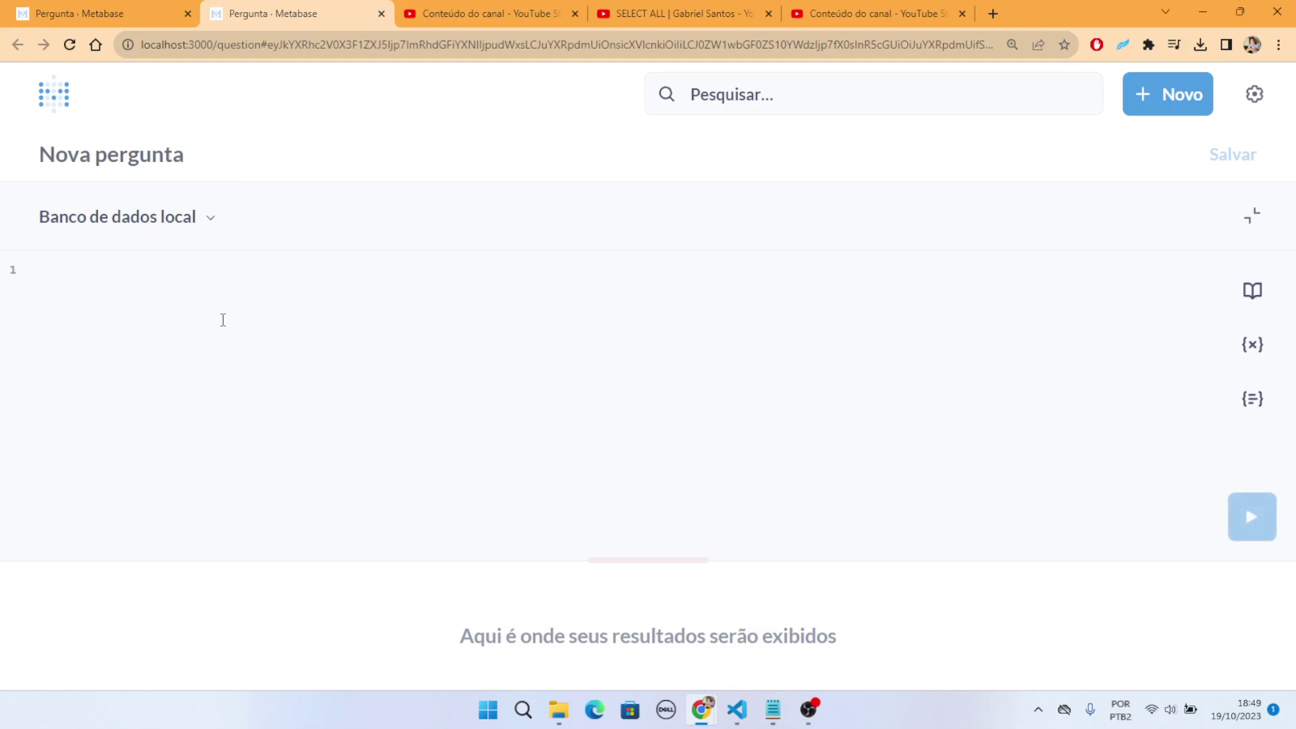
Step: Write and run the query SELECT * FROM campanhas, and view its results with the SQL editor collapsed
text(SELECT *)
key(Return)
text(FROM cam)
key(Return)
key(ctrl+Return)
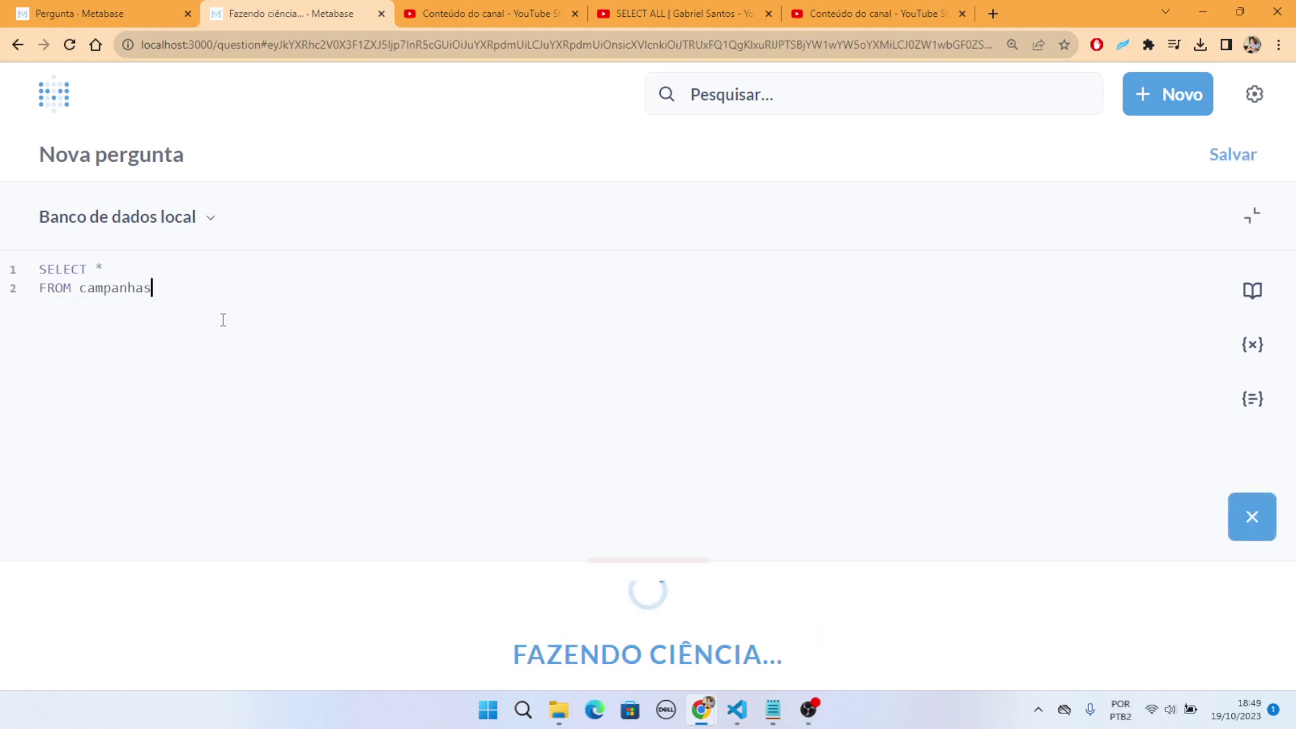
click(1245, 223)
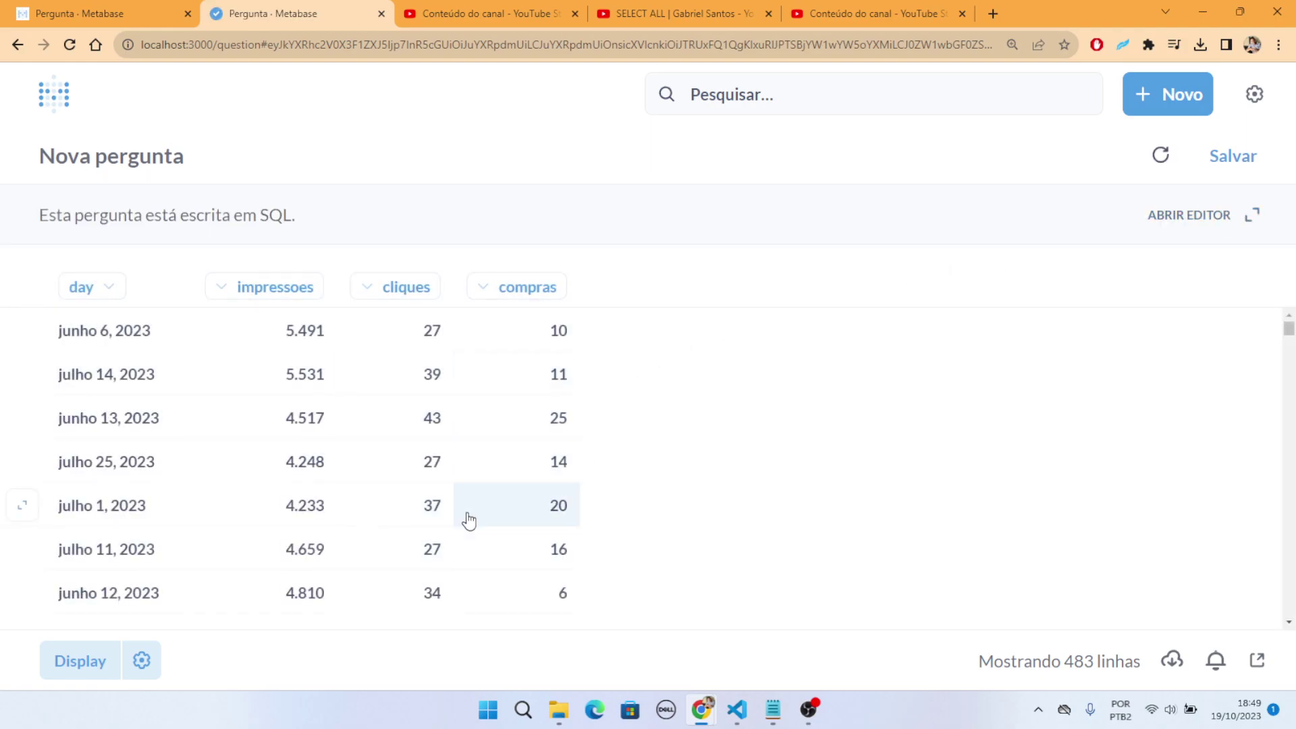
click(1178, 216)
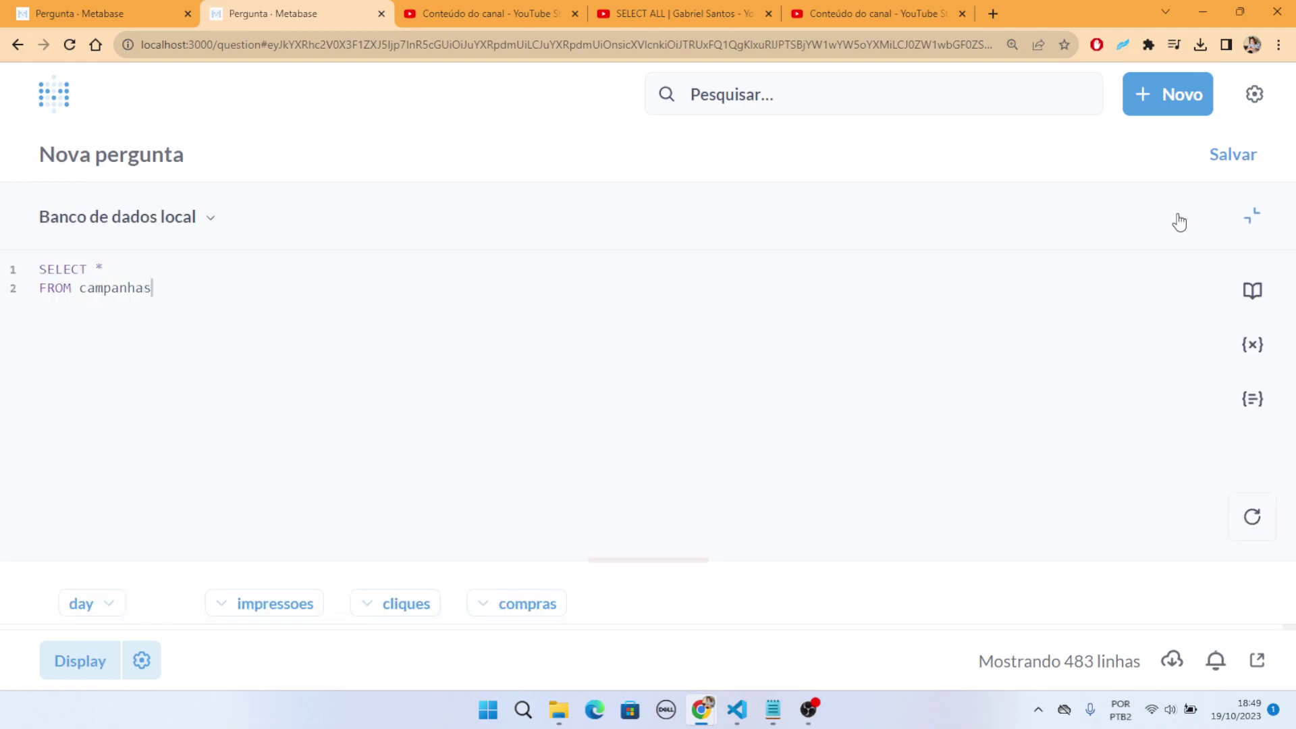
click(1246, 223)
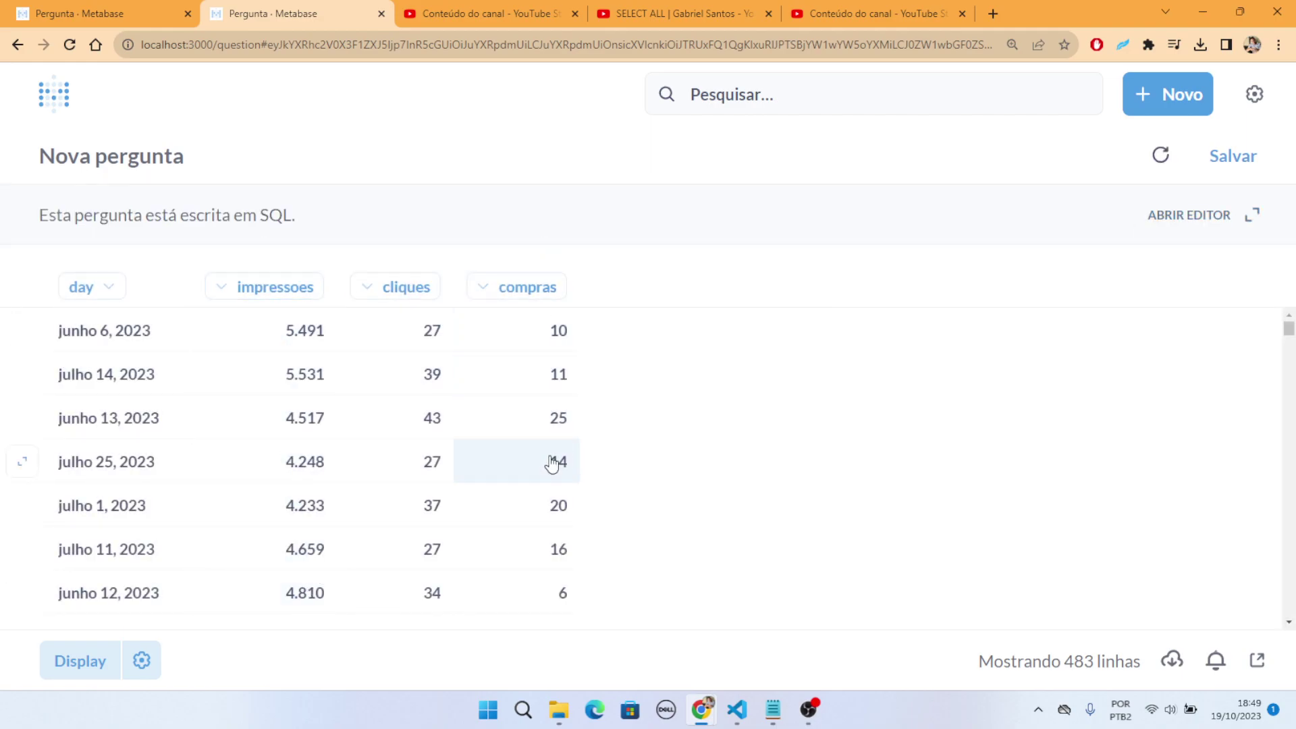
Step: Replace the asterisk in the query's SELECT clause with sum(impressoes) AS total_impressoes
click(1162, 216)
click(165, 274)
key(BackSpace)
text(sum())
text(imp)
key(BackSpace)
key(BackSpace)
key(BackSpace)
text(impress)
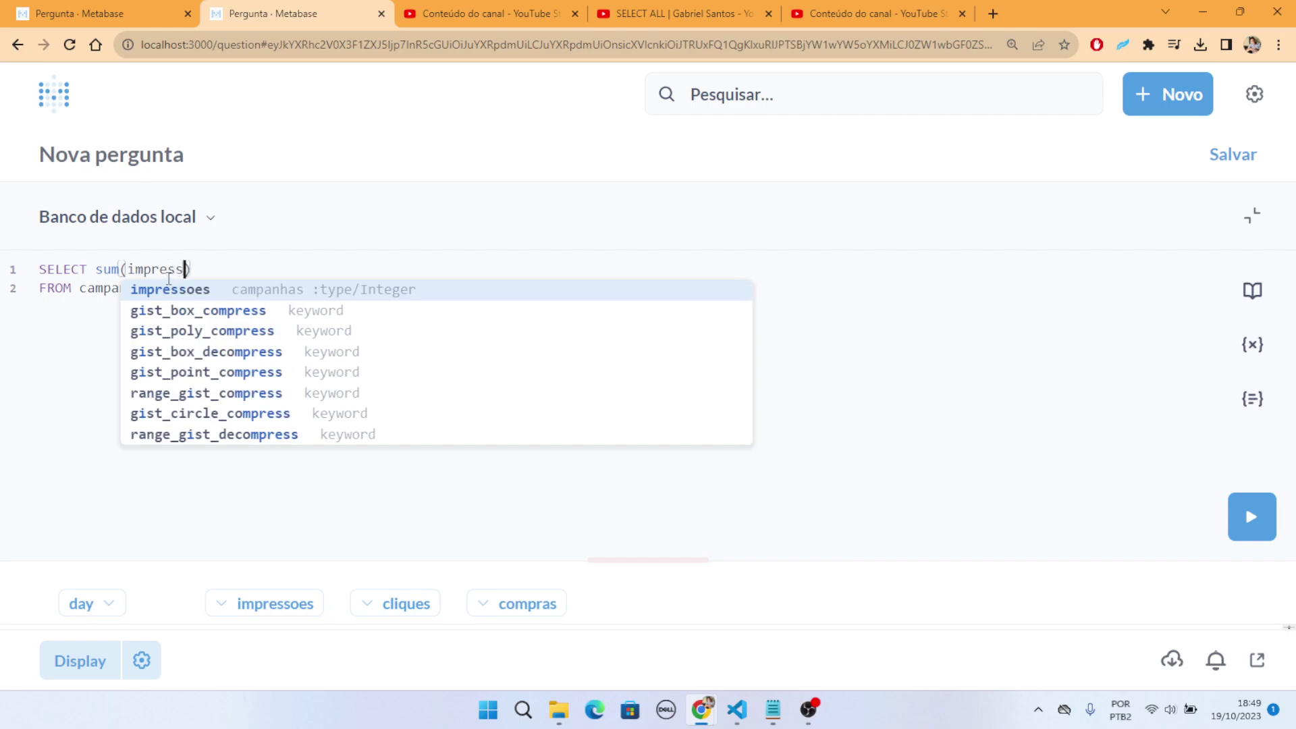
key(Return)
key(Right)
text(AS total)
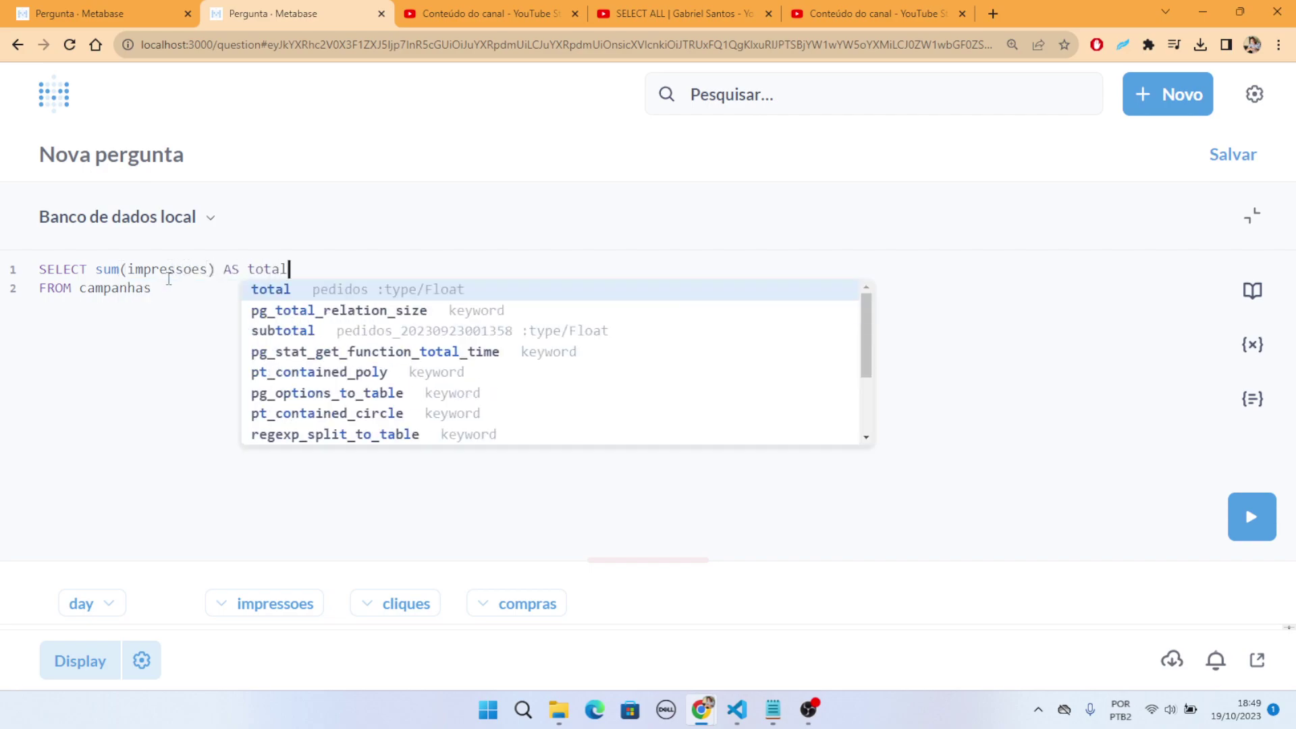
text(_impressoe)
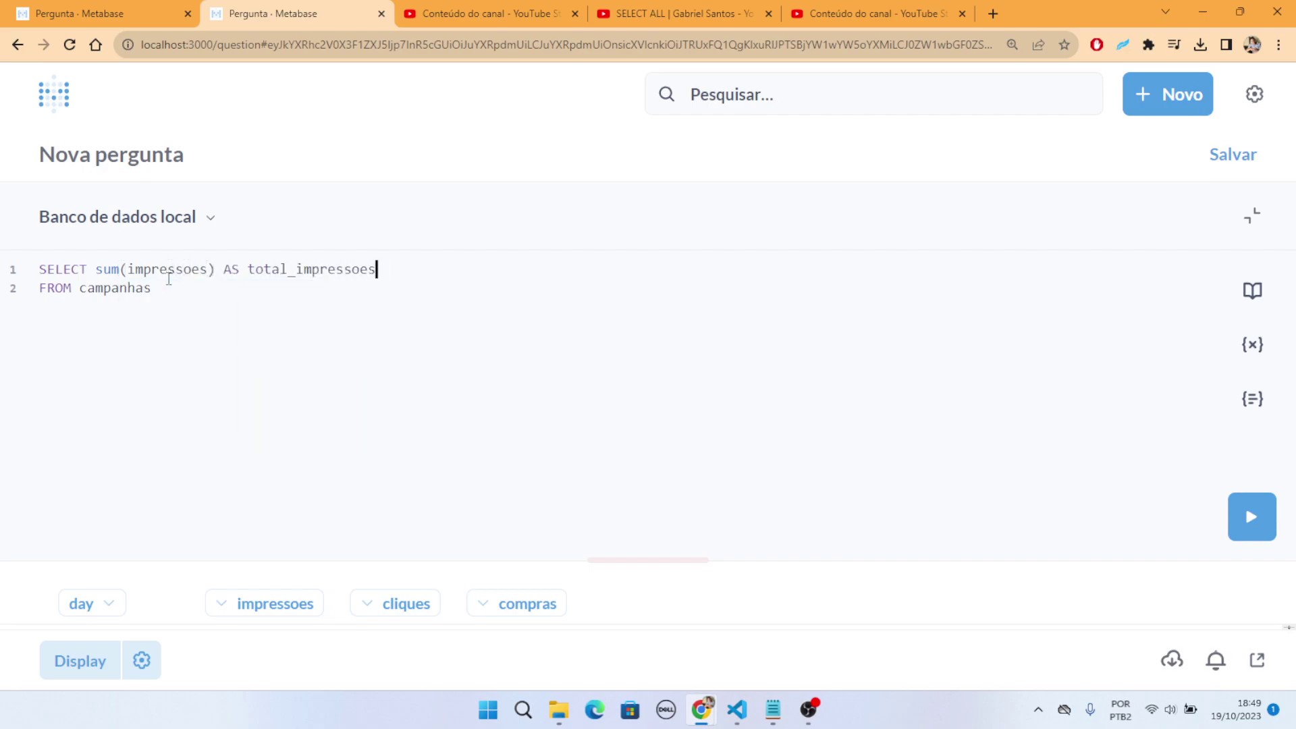
text(s)
Step: Move the impressions sum to its own indented line and add ,sum(cliques) AS total_cliques below it
key(Return)
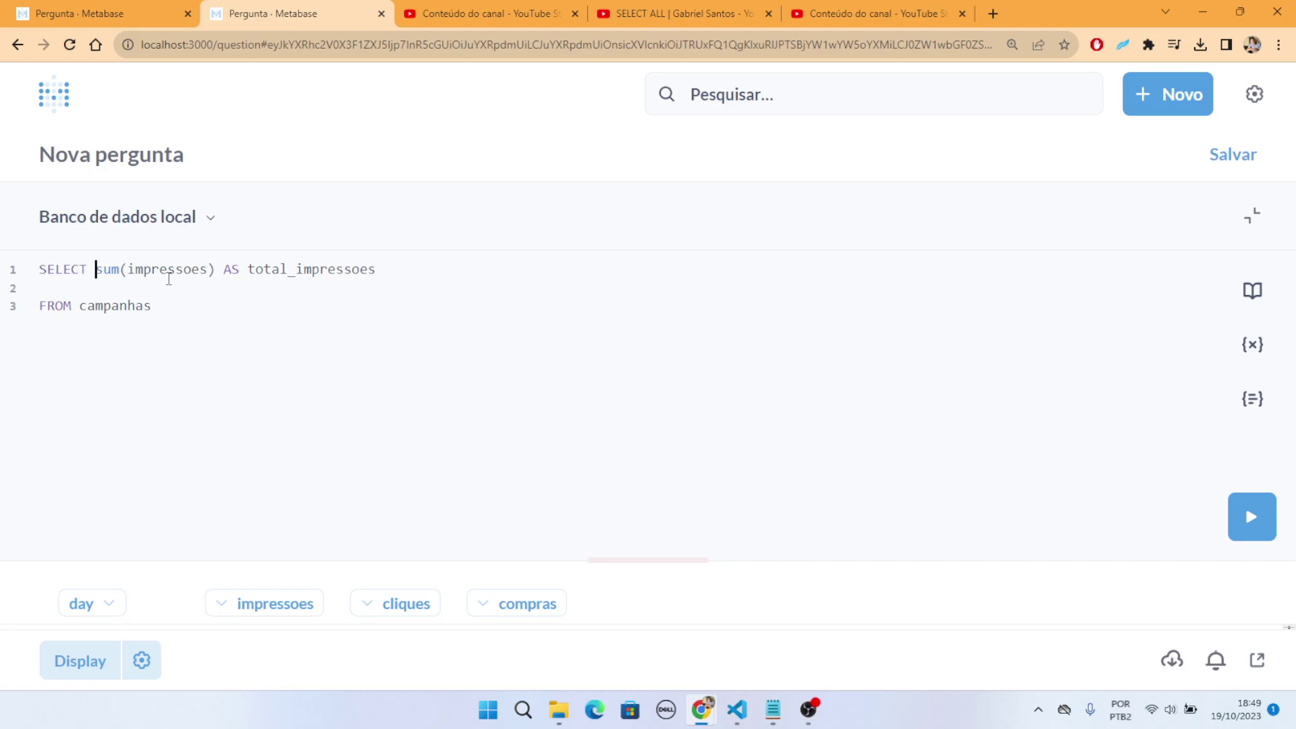
key(Return)
key(Tab)
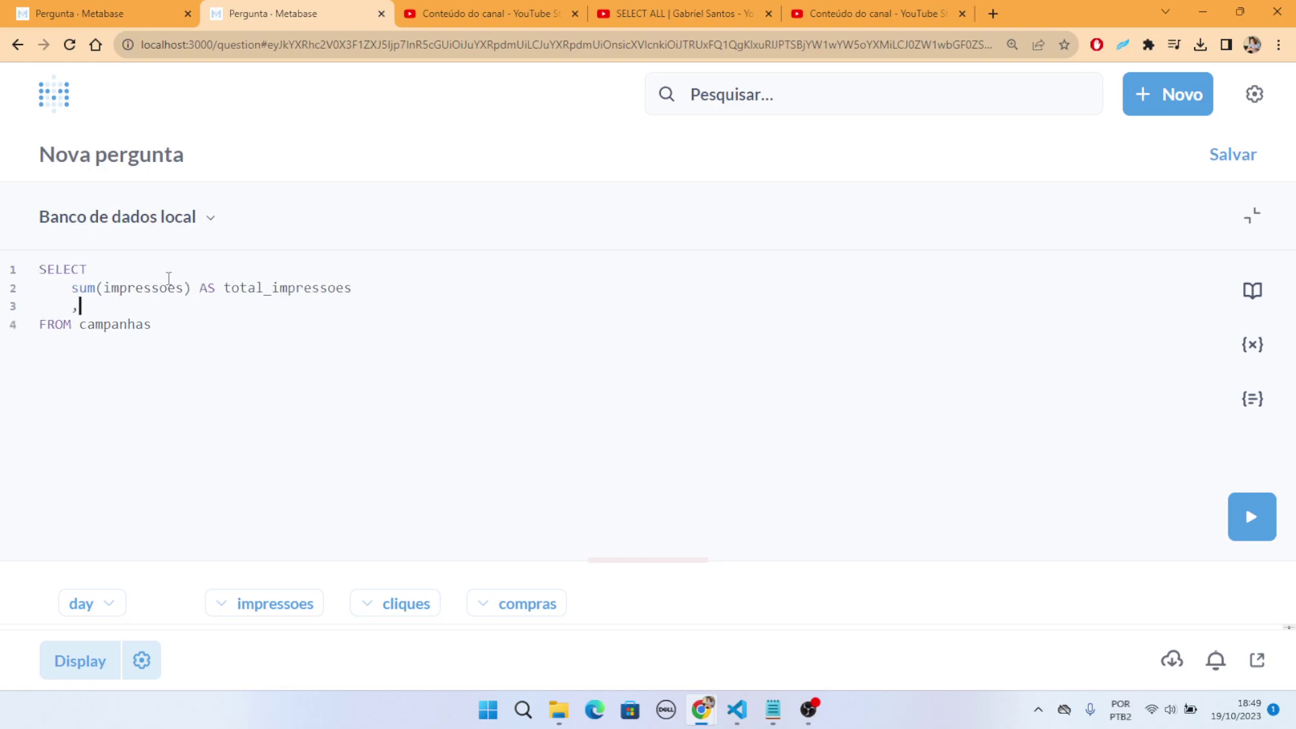
text(sum()
text(cliques)
text( AS t)
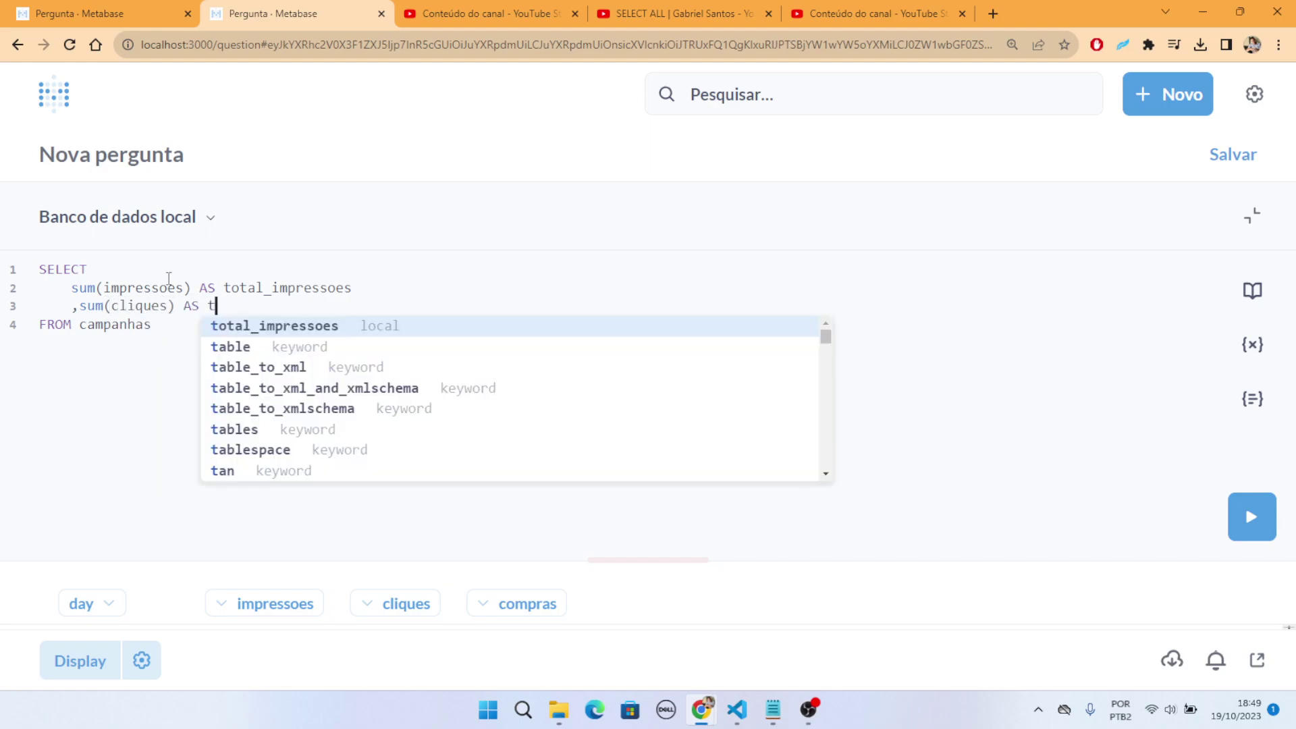
text(otal_cli)
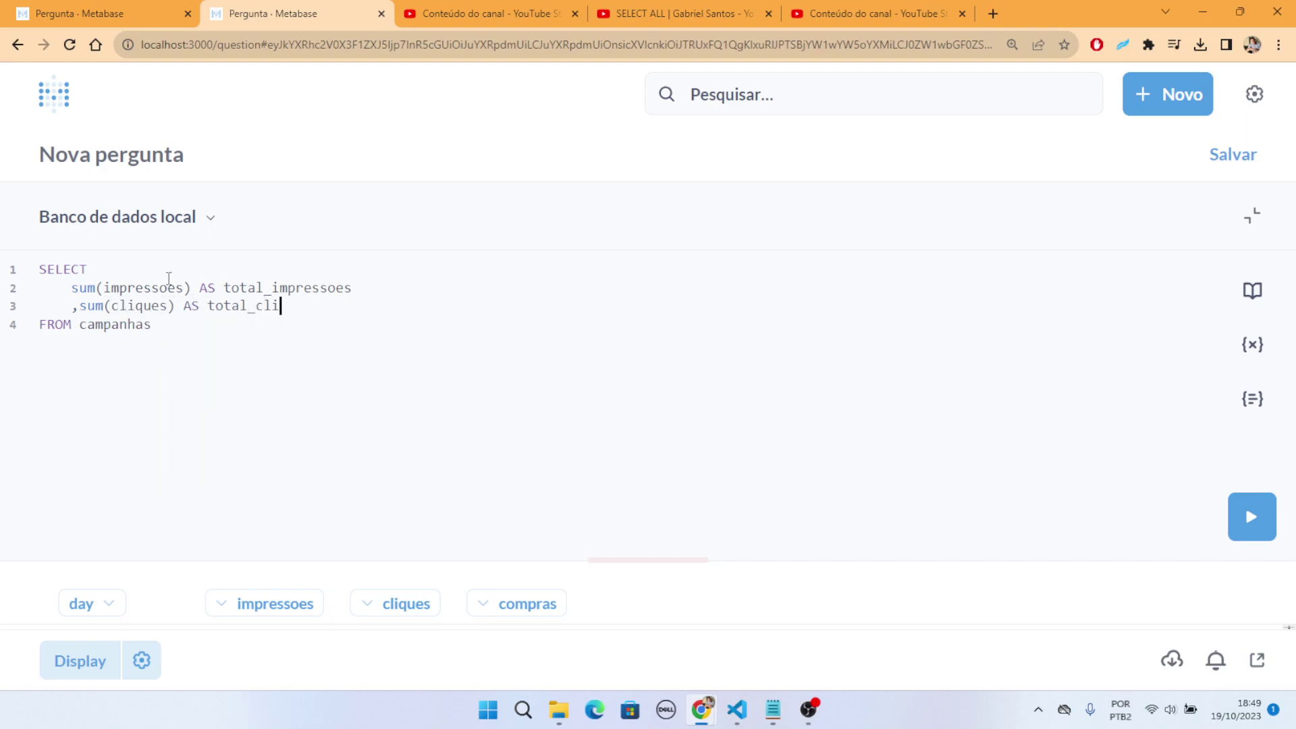
text(ques)
Step: Add the line ,sum(compras) AS total_compras to the SELECT clause, and run the query to view the three totals
key(Return)
text(,su)
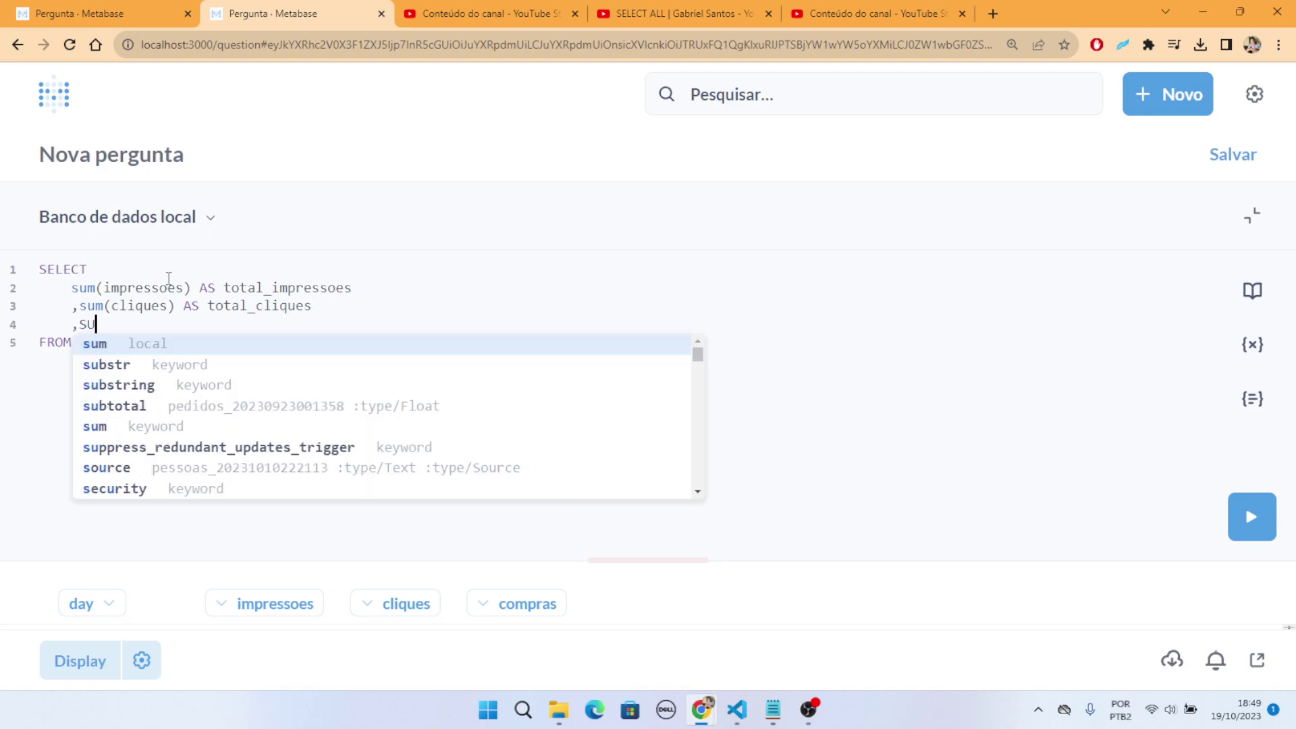
text(m(compras) AS )
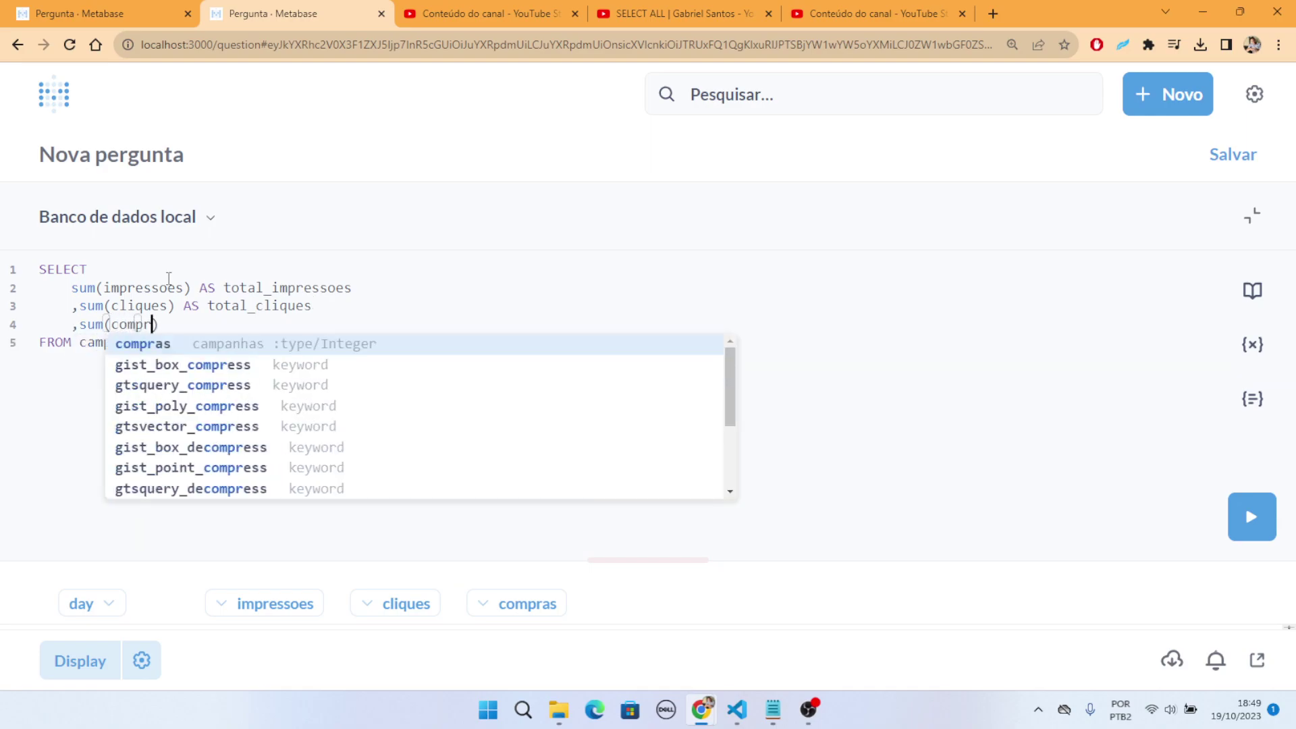
text(total_compras)
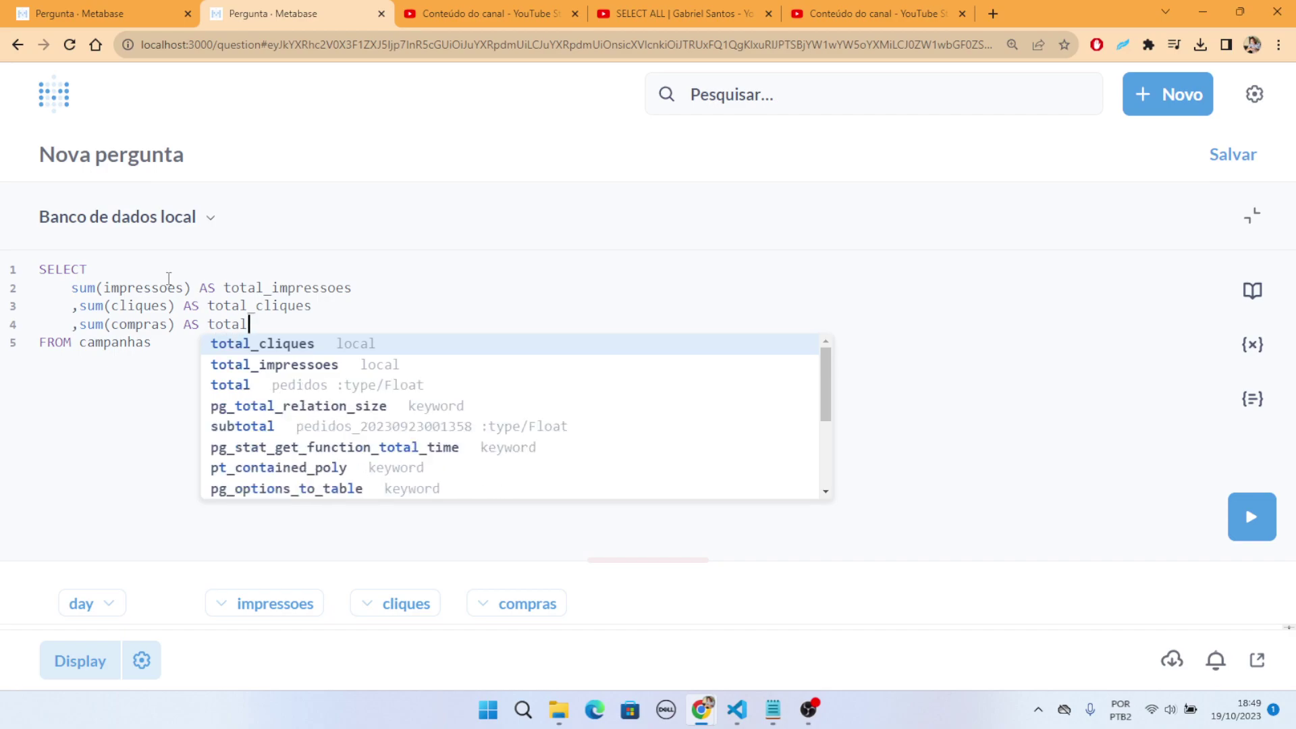
key(ctrl+Return)
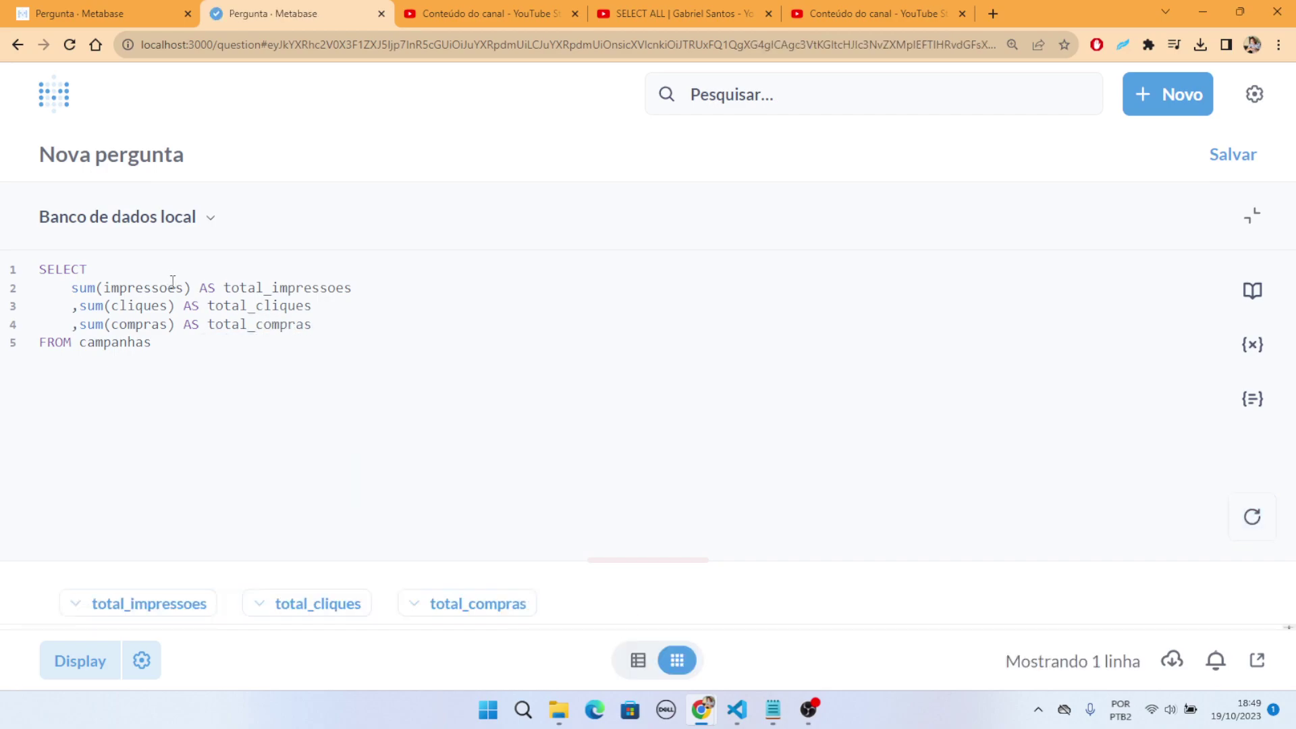
click(1251, 221)
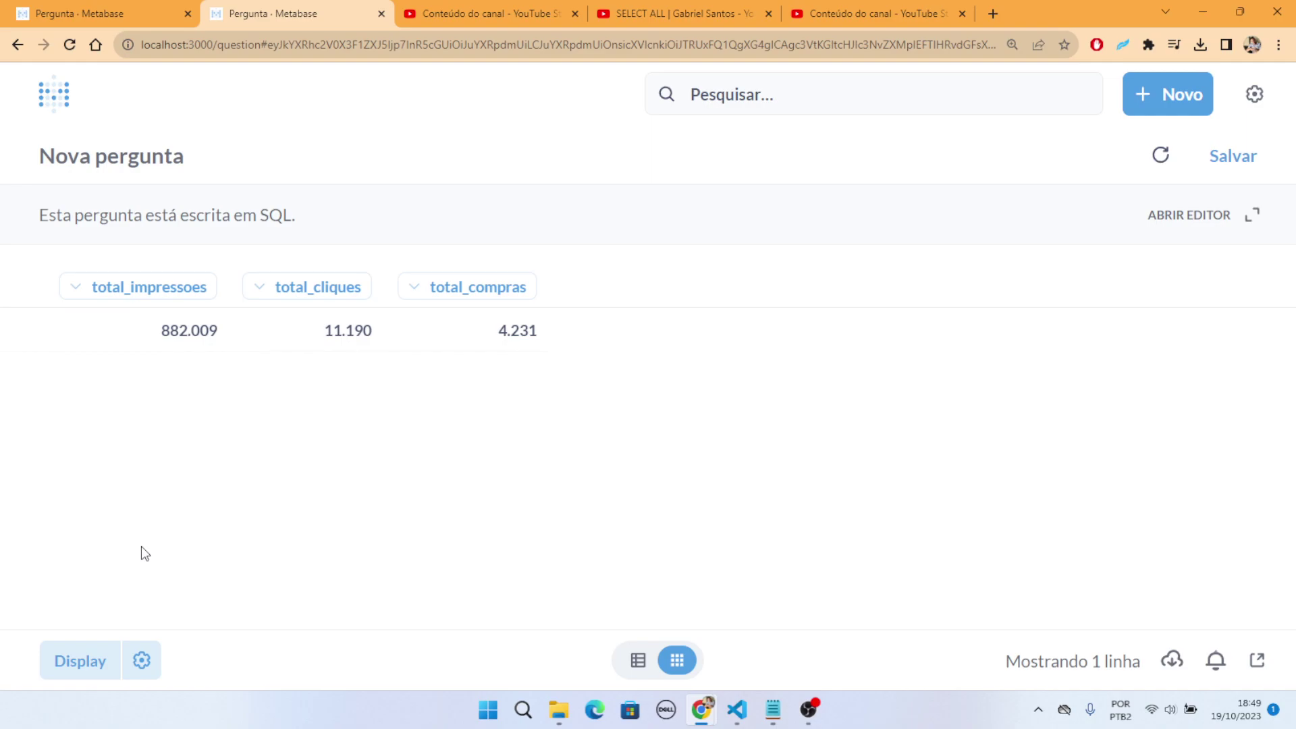
Step: Change the result's visualization to Funil and open the chart's data settings
click(104, 661)
scroll(160, 434, down, 5)
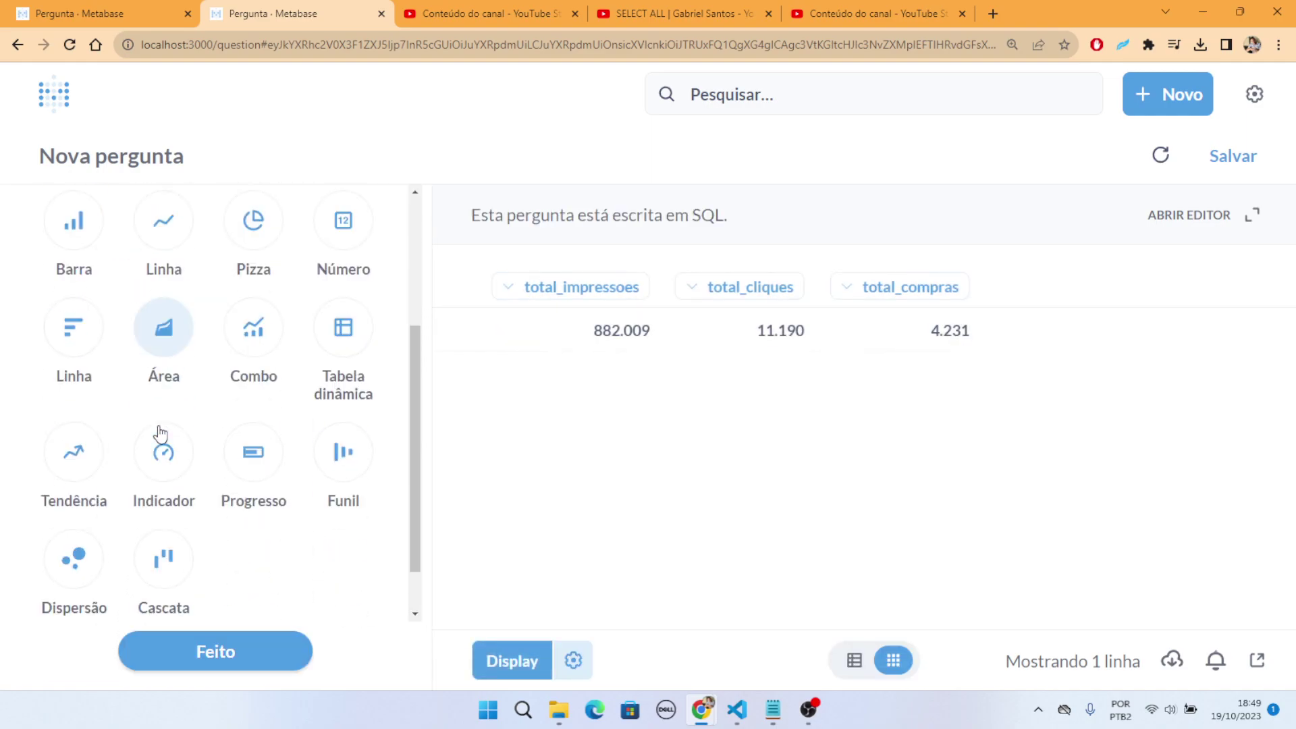
click(348, 396)
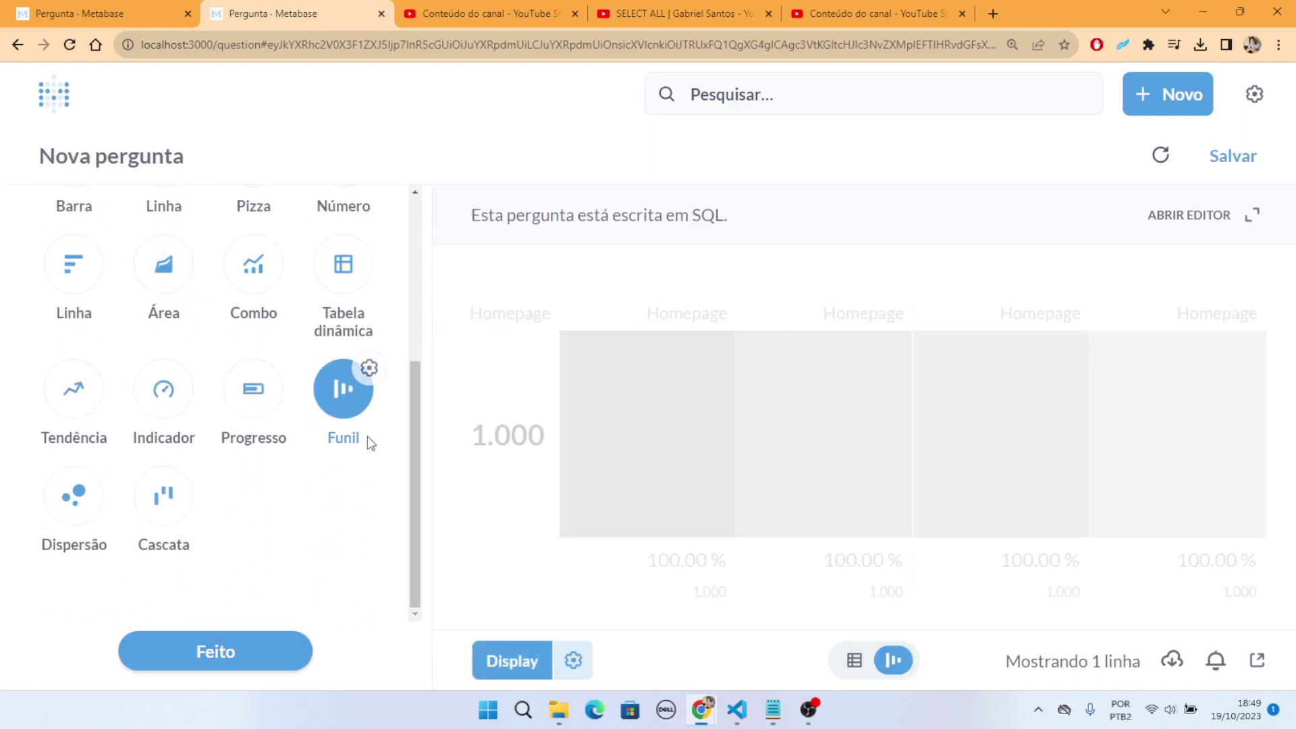
click(301, 653)
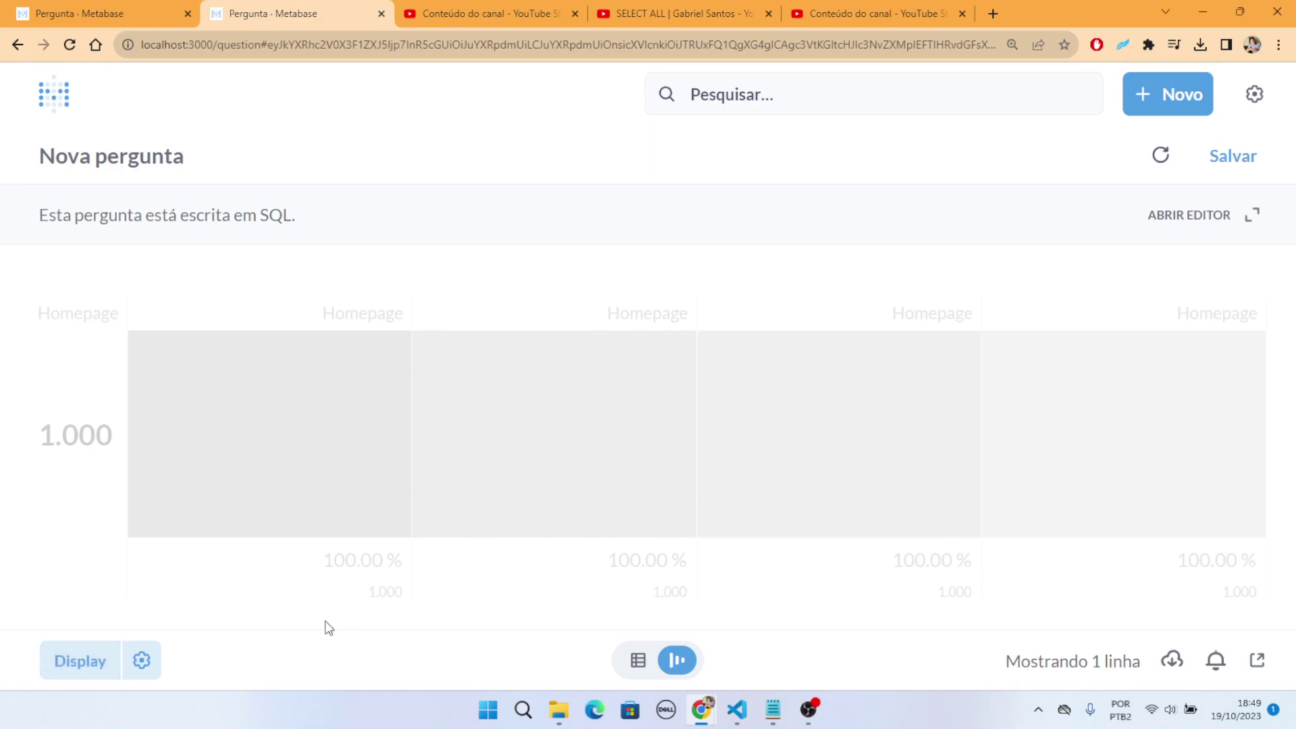
click(142, 665)
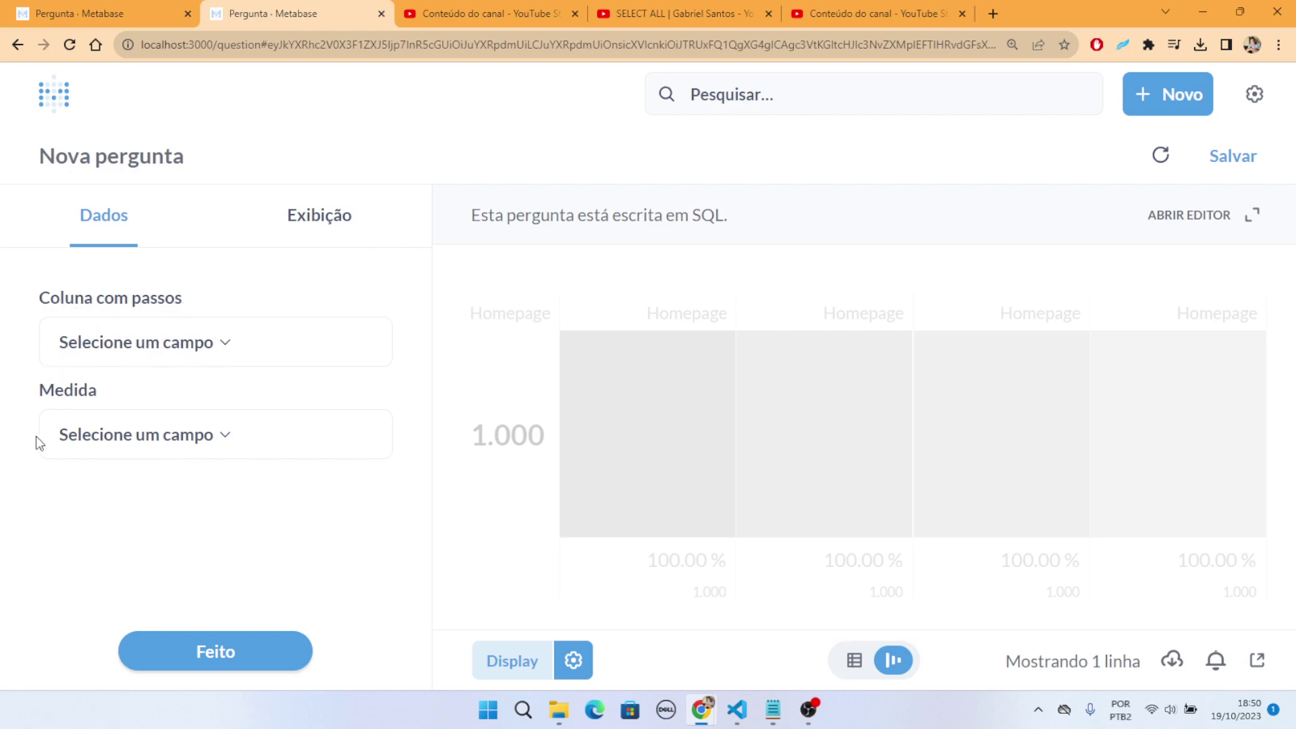
Step: Show the result as a table again and return to the SQL editor with the chart settings closed
click(853, 660)
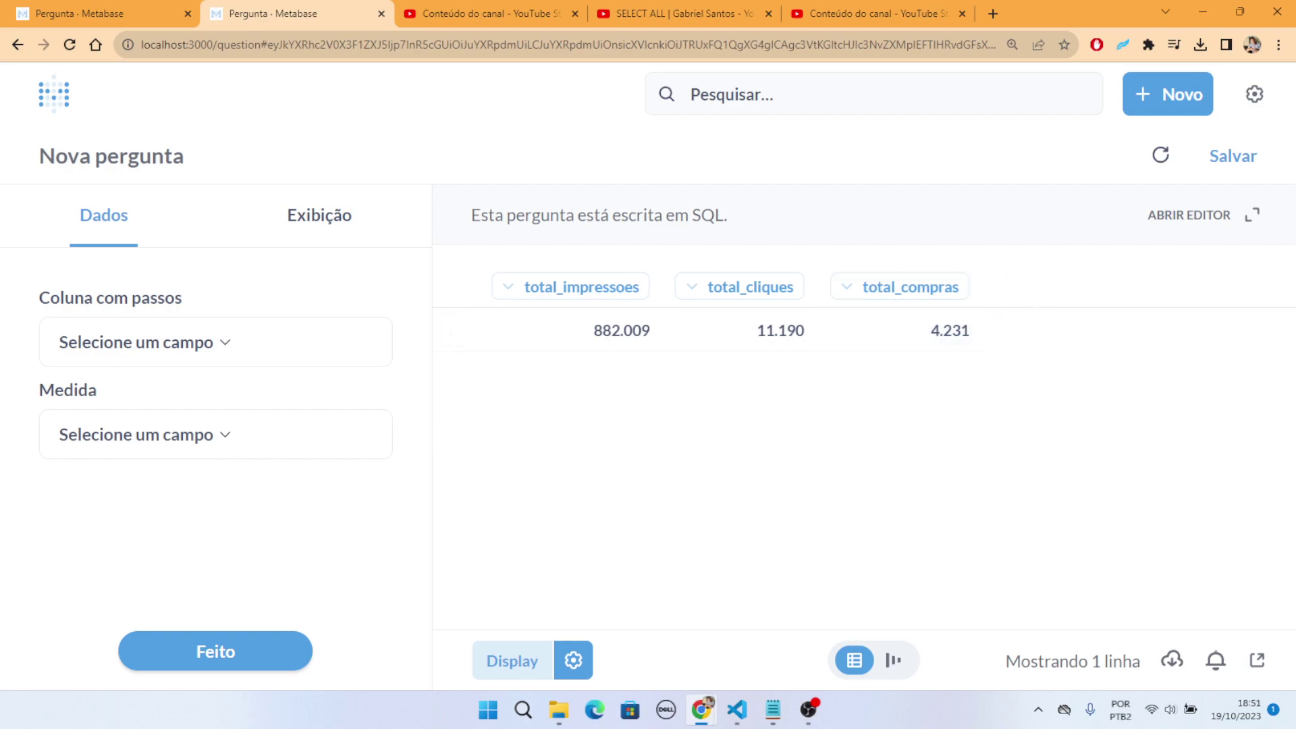
click(1197, 217)
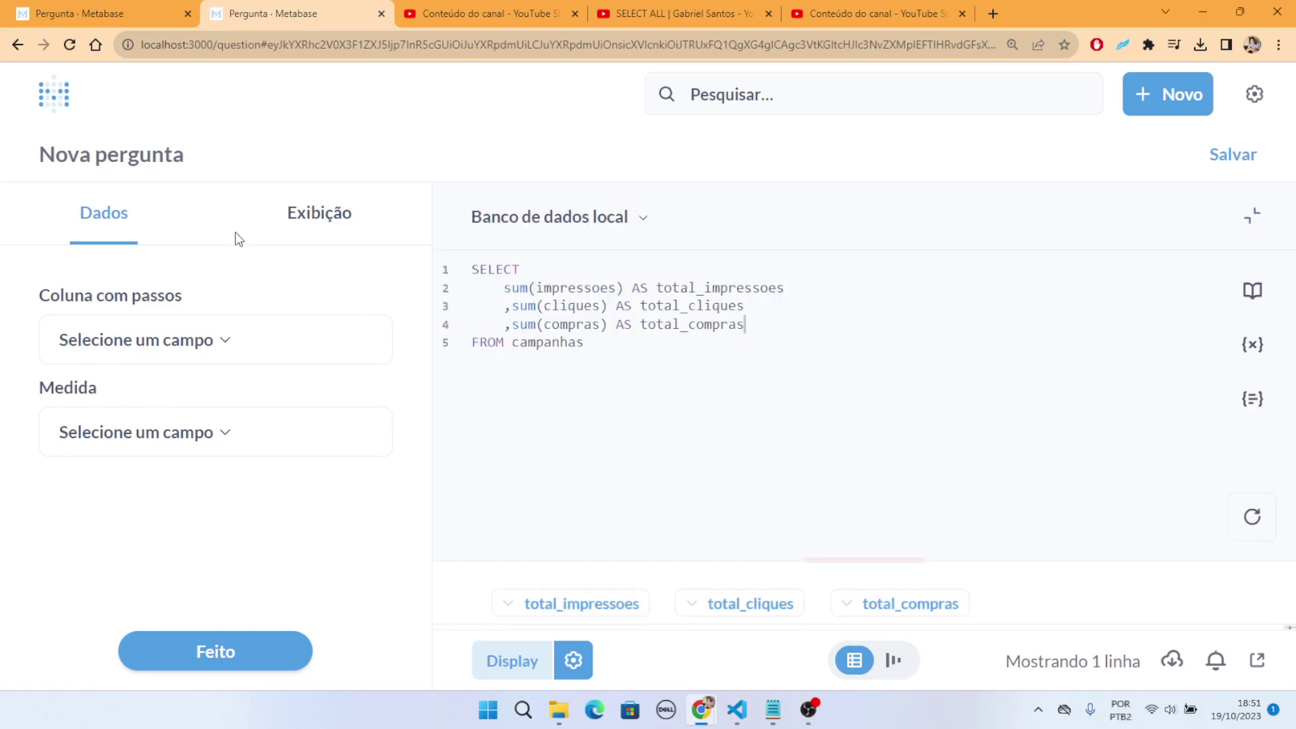
click(216, 650)
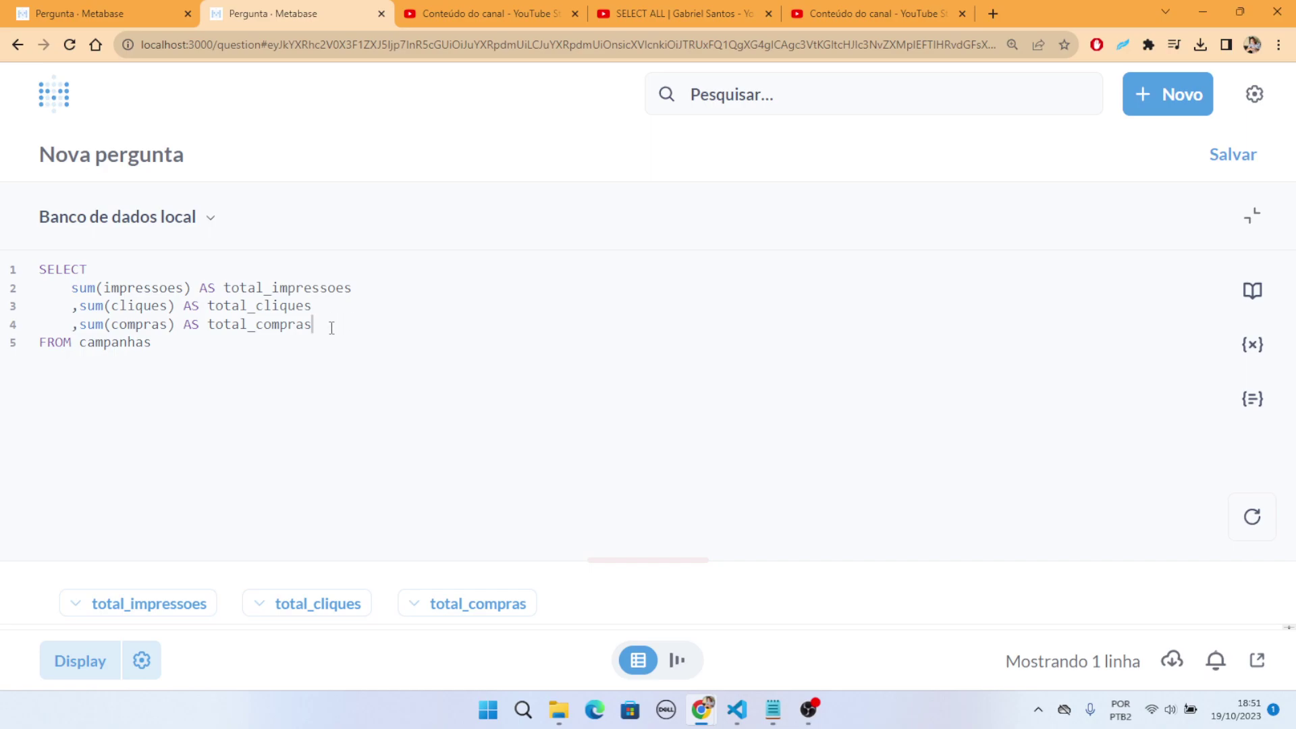
Step: Delete the total_cliques and total_compras lines from the query, and rerun it to check the result
drag(332, 328, 4, 305)
key(BackSpace)
key(BackSpace)
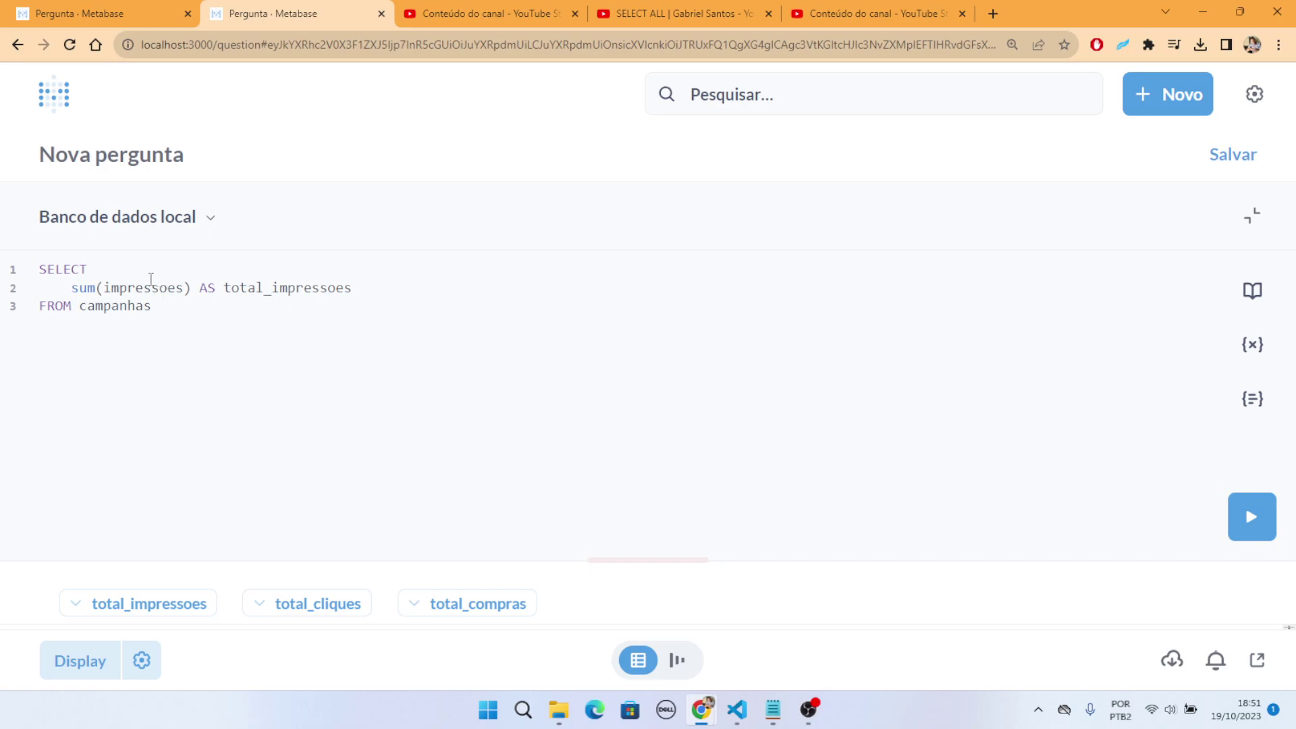
key(ctrl+Return)
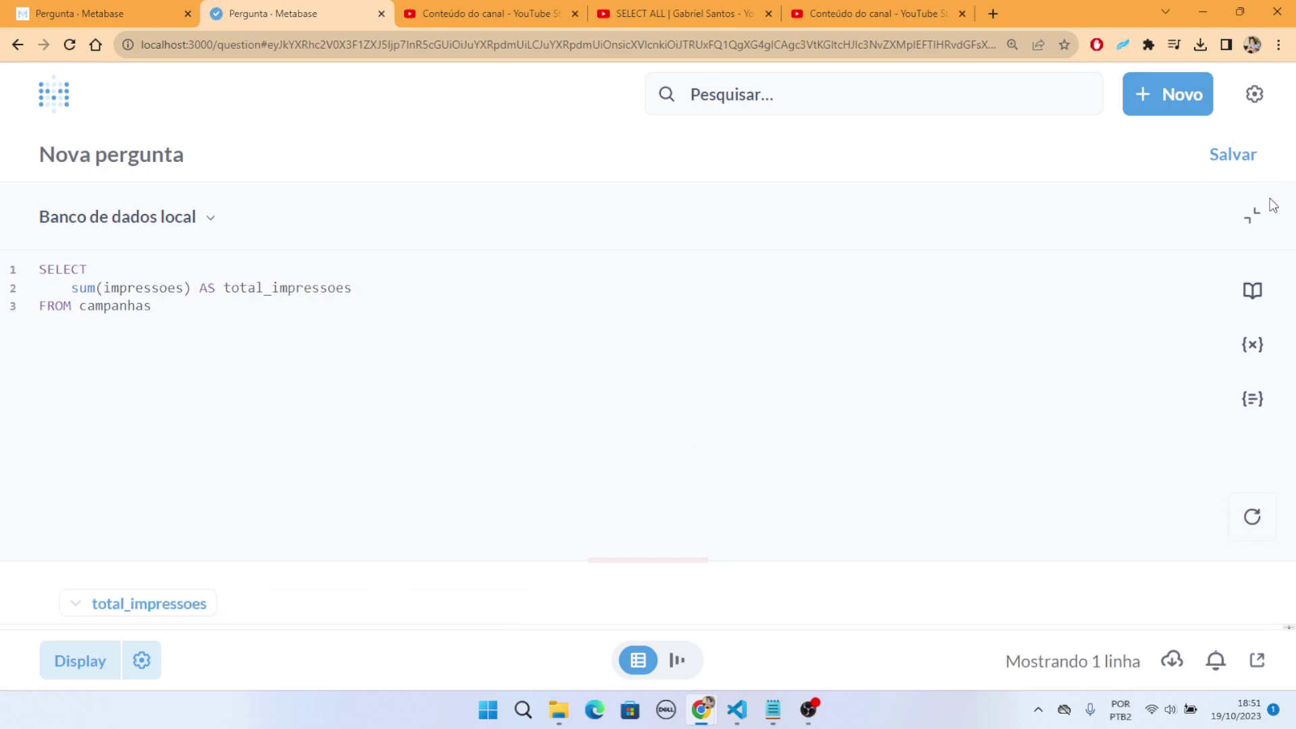
click(1243, 207)
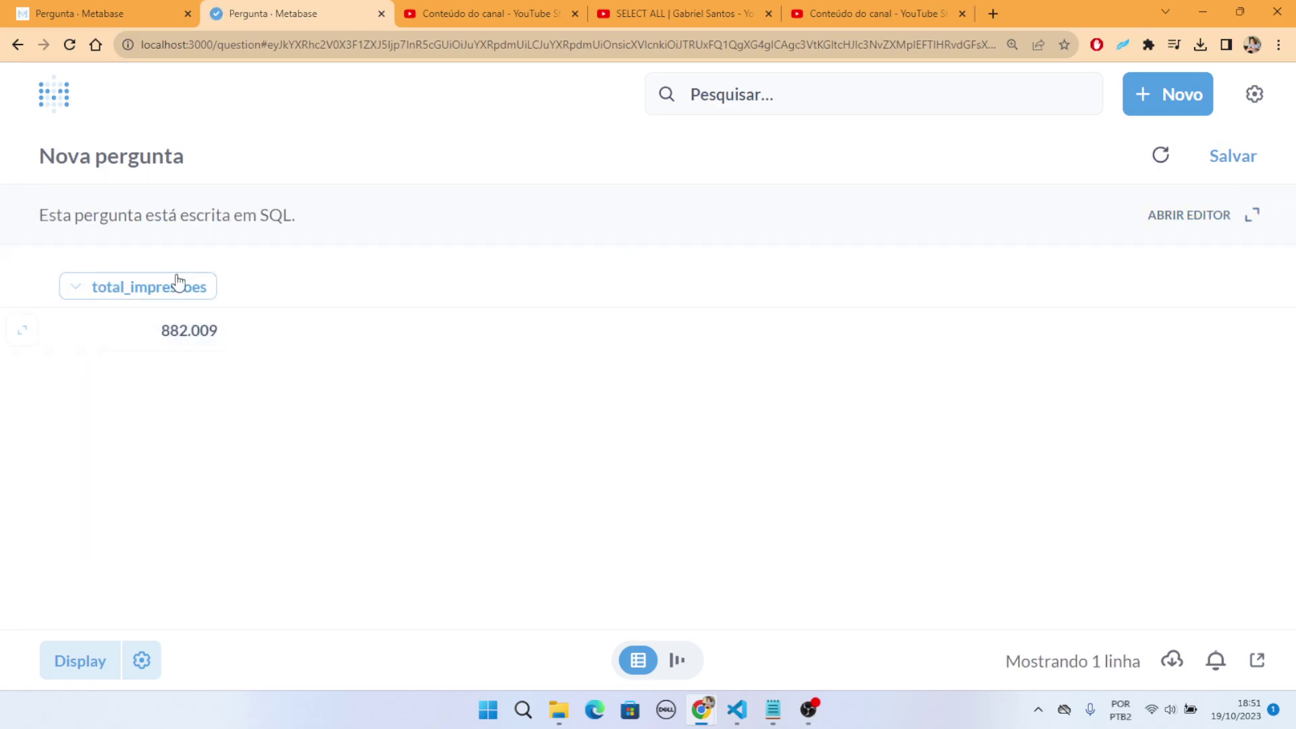
click(1167, 216)
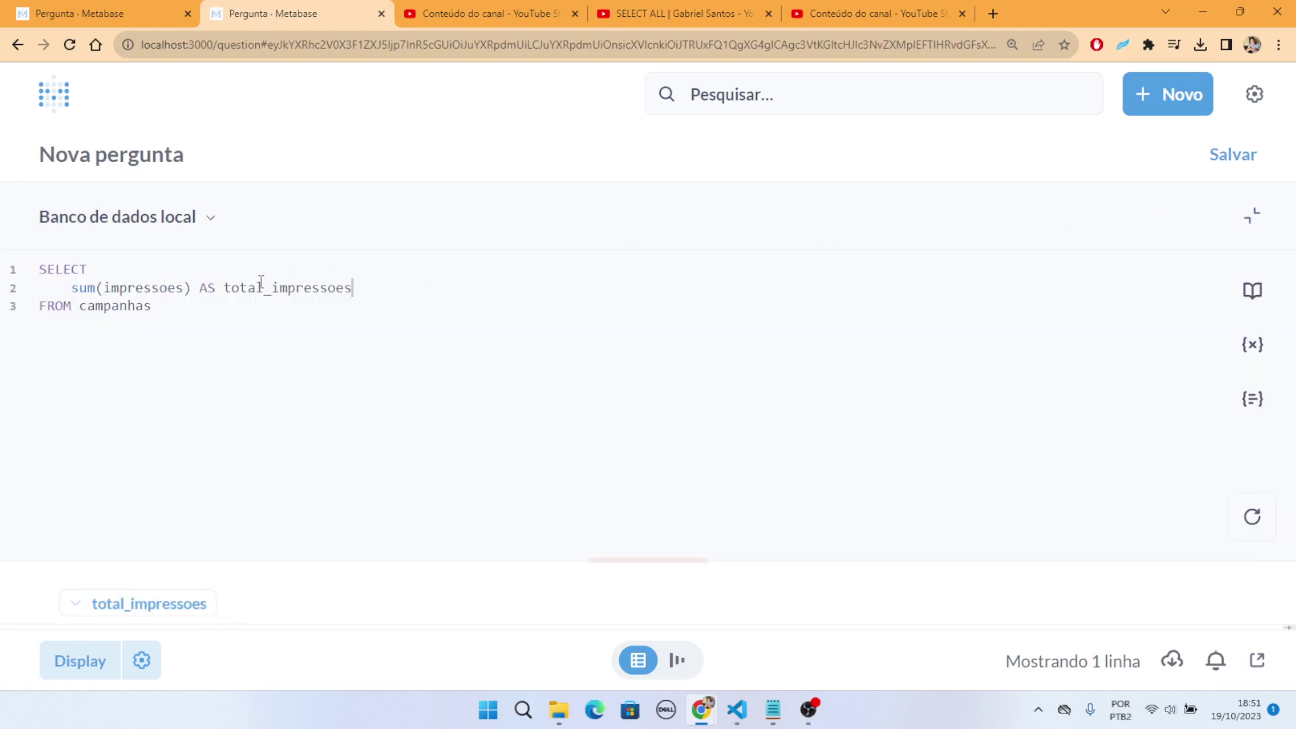
Step: Change the alias of sum(impressoes) to medida, and run the query to view its result
triple_click(317, 287)
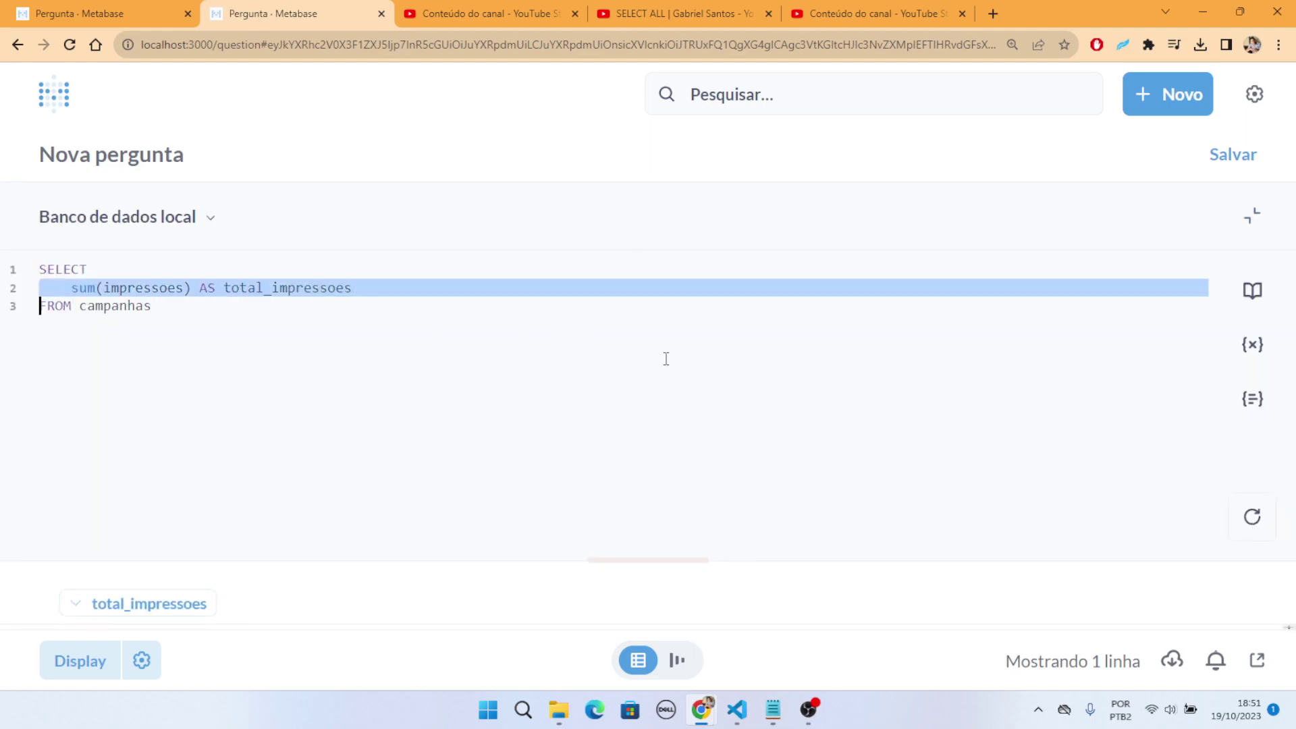
double_click(335, 289)
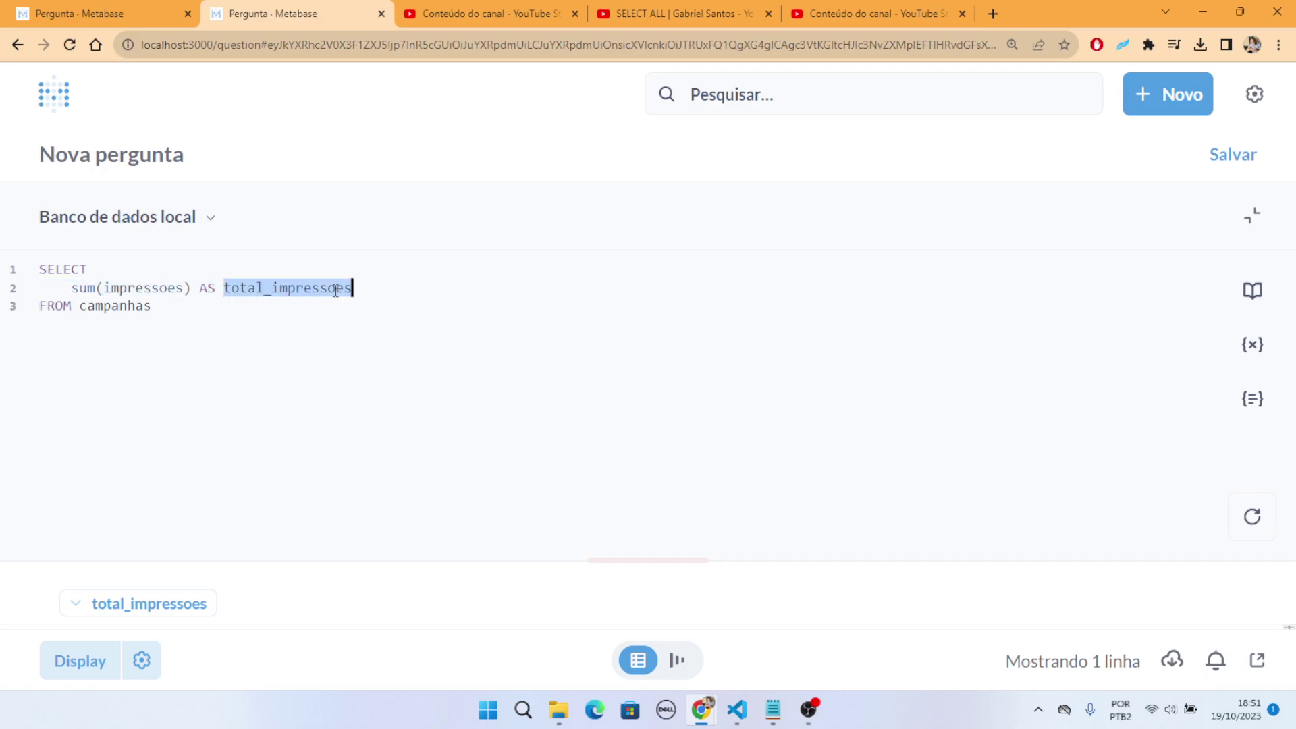
text(me)
text(da)
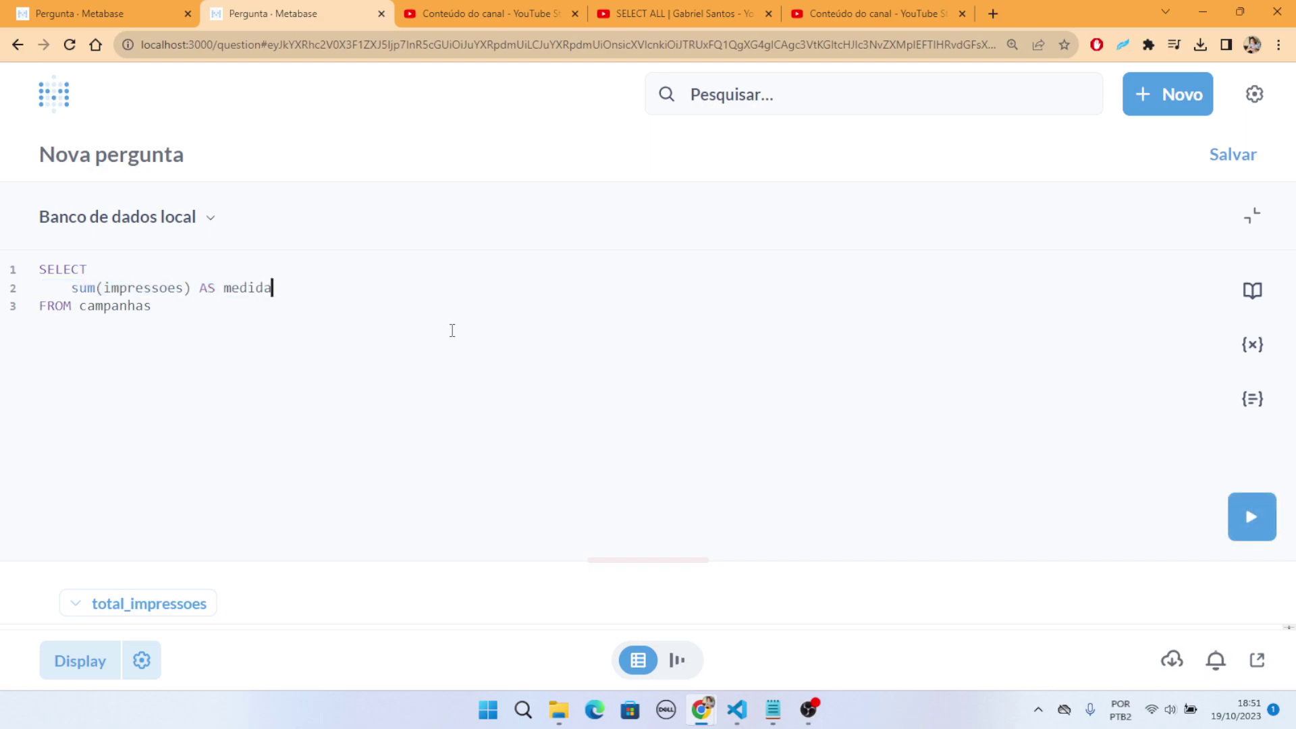
key(ctrl+Return)
click(1255, 216)
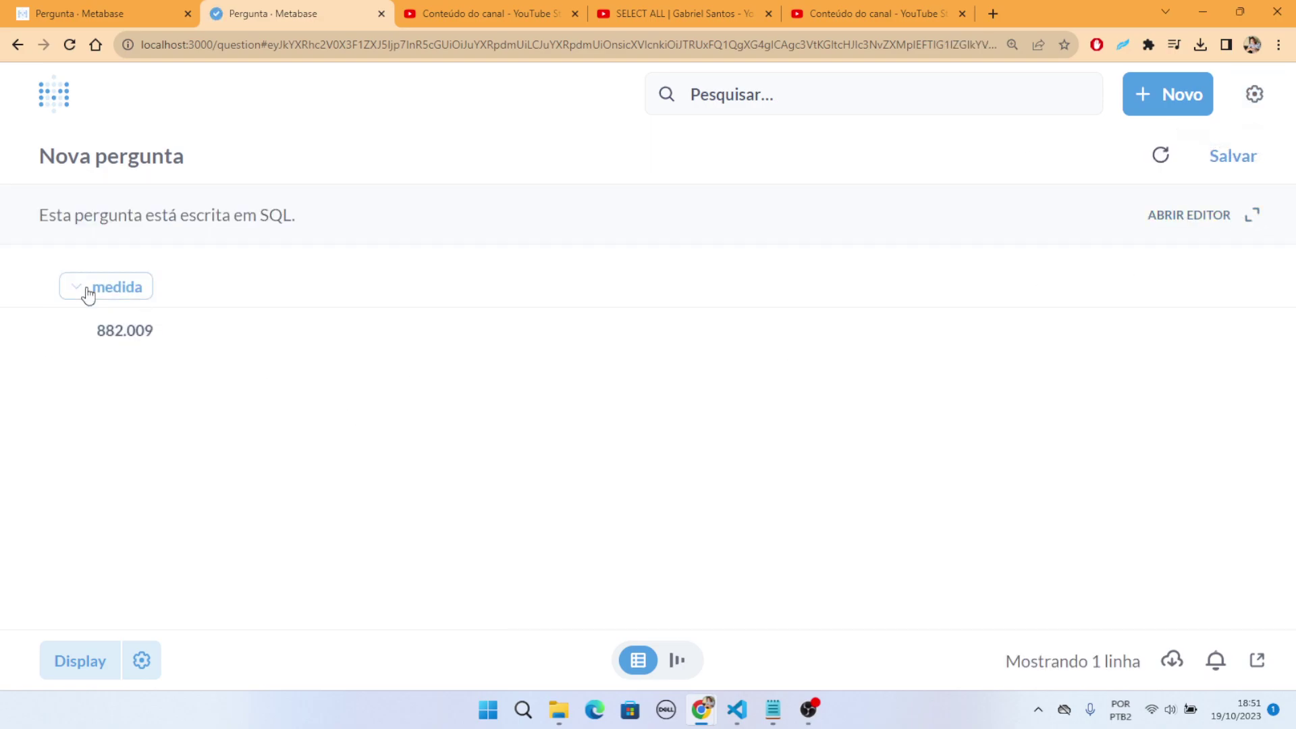
Step: Add 'Impressões' AS passo as the first column before sum(impressoes), and run the query to view both columns
click(1187, 215)
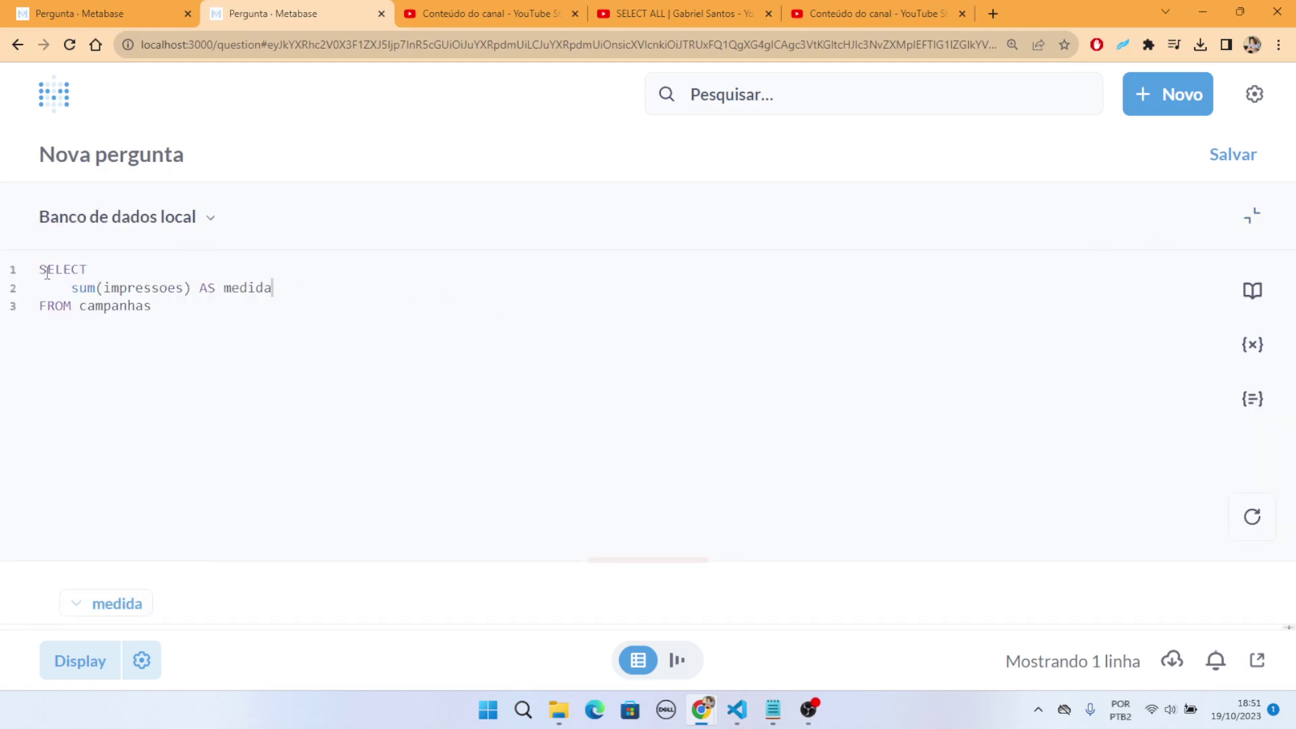
key(Left)
text(,)
key(Return)
key(ctrl+z)
key(Left)
key(Return)
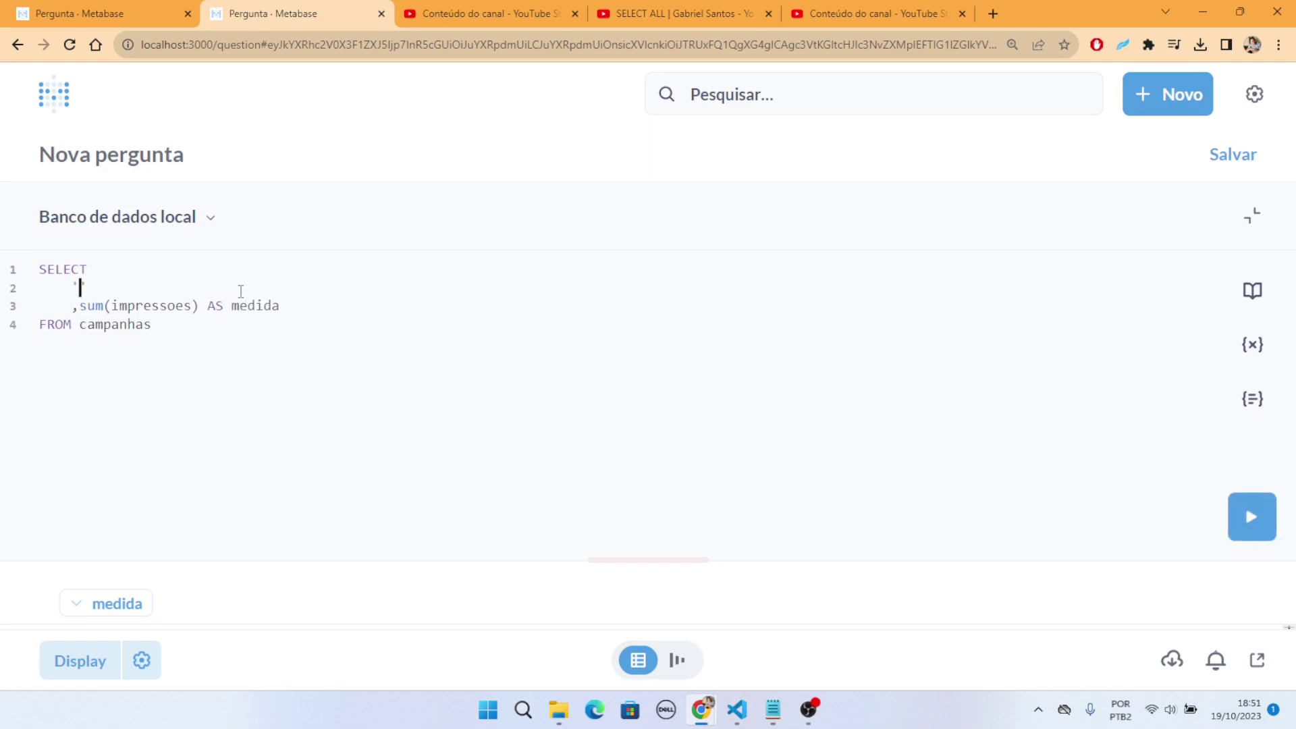
text(Impressões' AS passo)
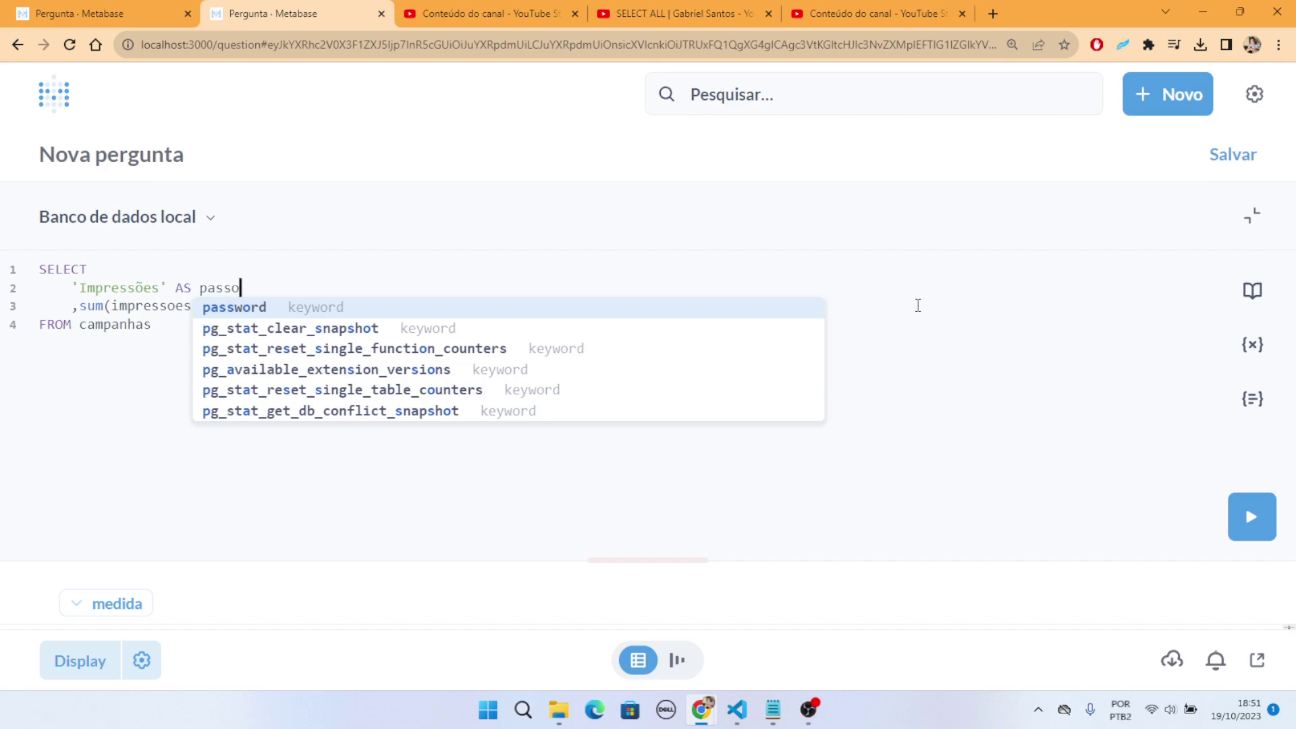
click(1047, 320)
key(ctrl+Return)
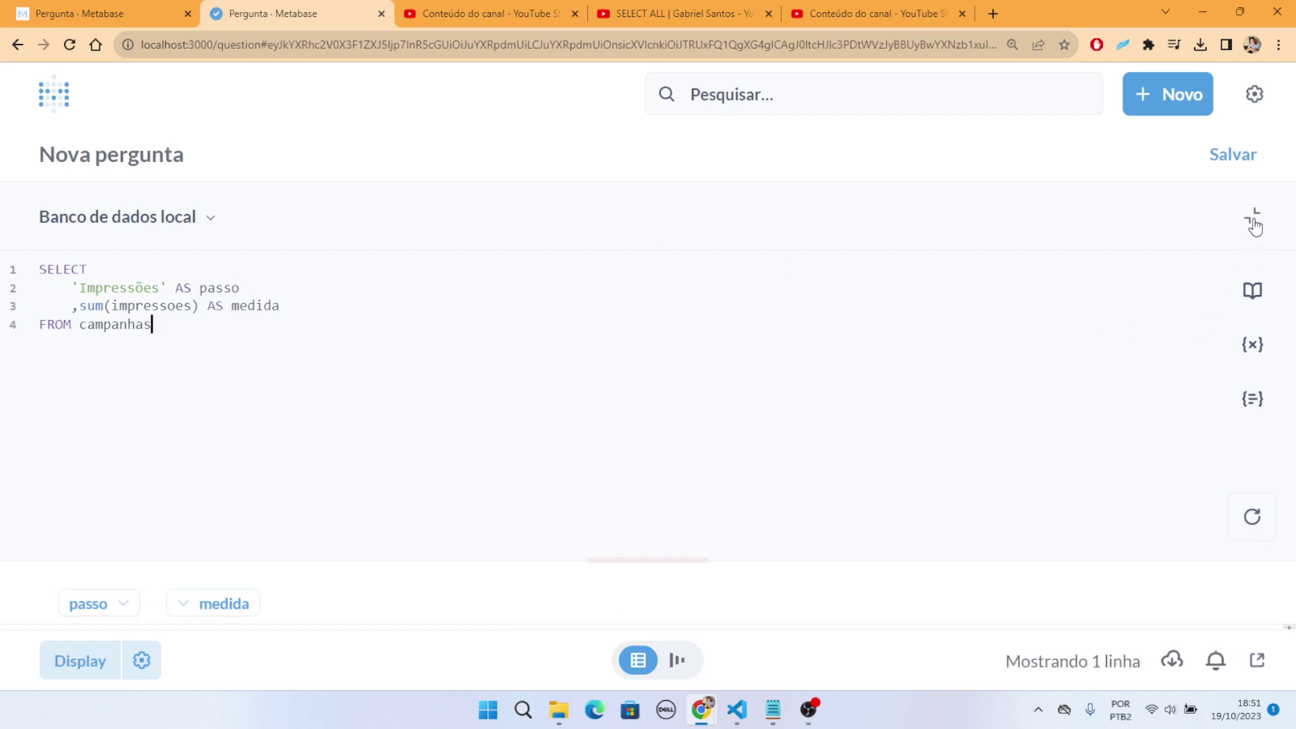
click(1253, 225)
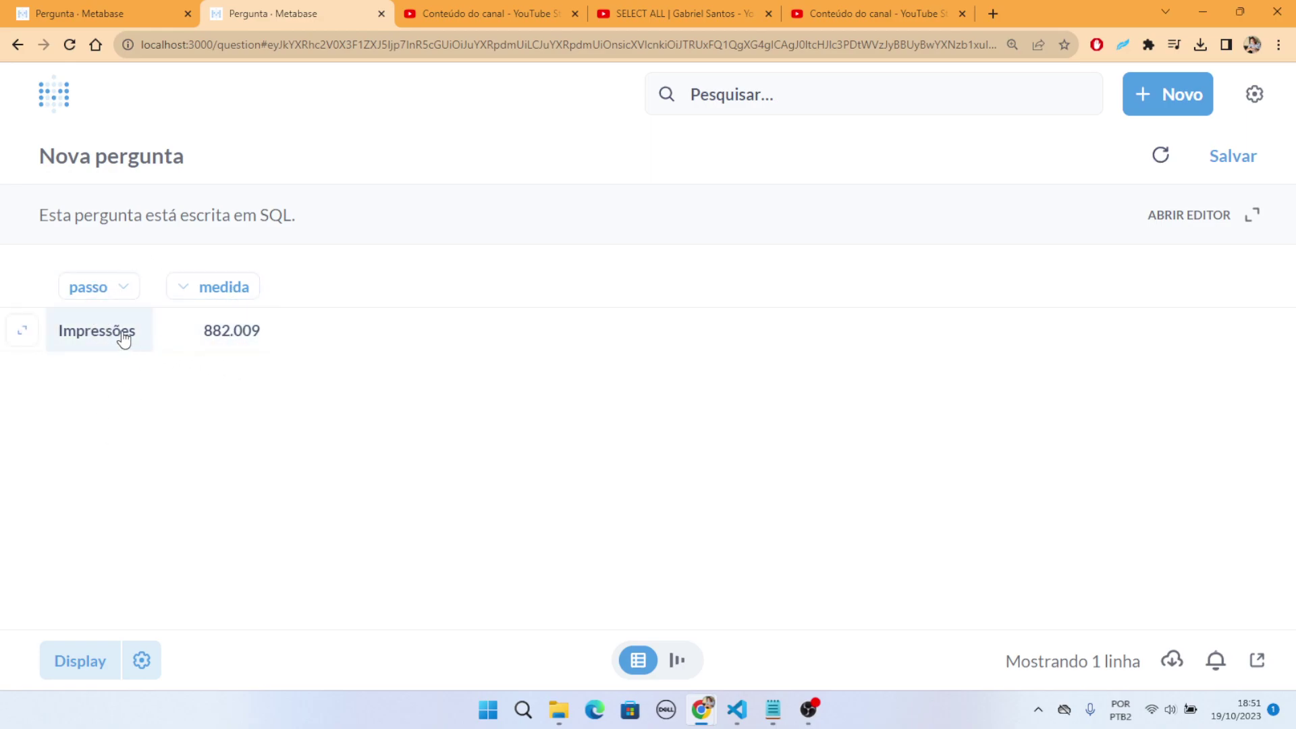
Step: Add UNION ALL below the query, followed by a copy of the whole Impressões SELECT
click(1145, 222)
drag(211, 326, 2, 263)
key(ctrl+c)
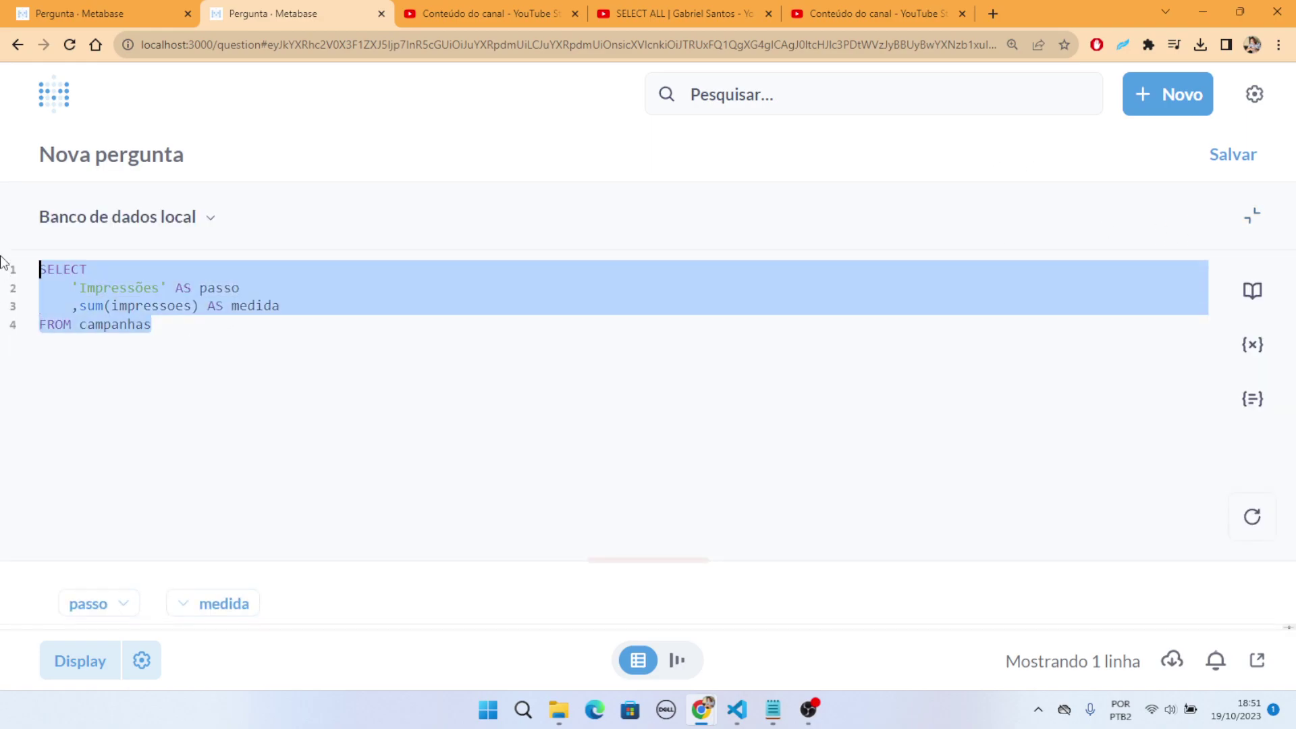
click(195, 326)
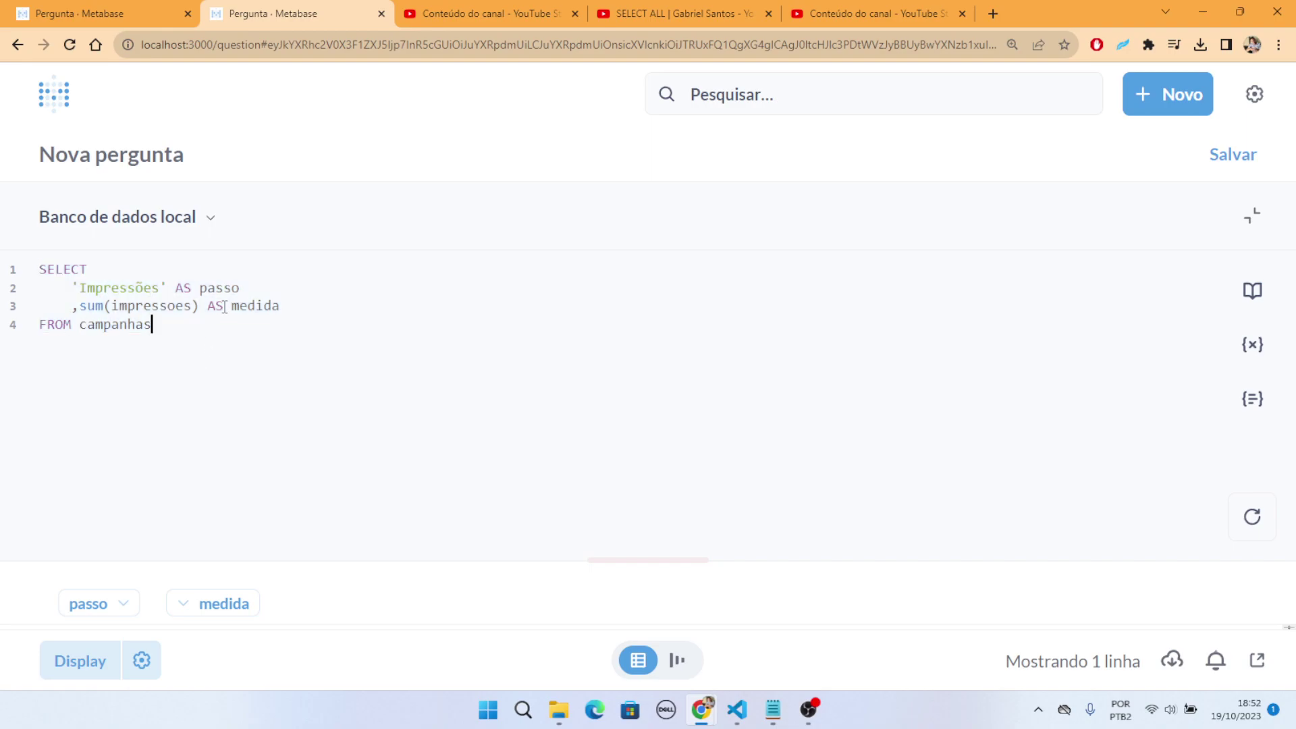
key(Return)
key(Return)
text(UNI)
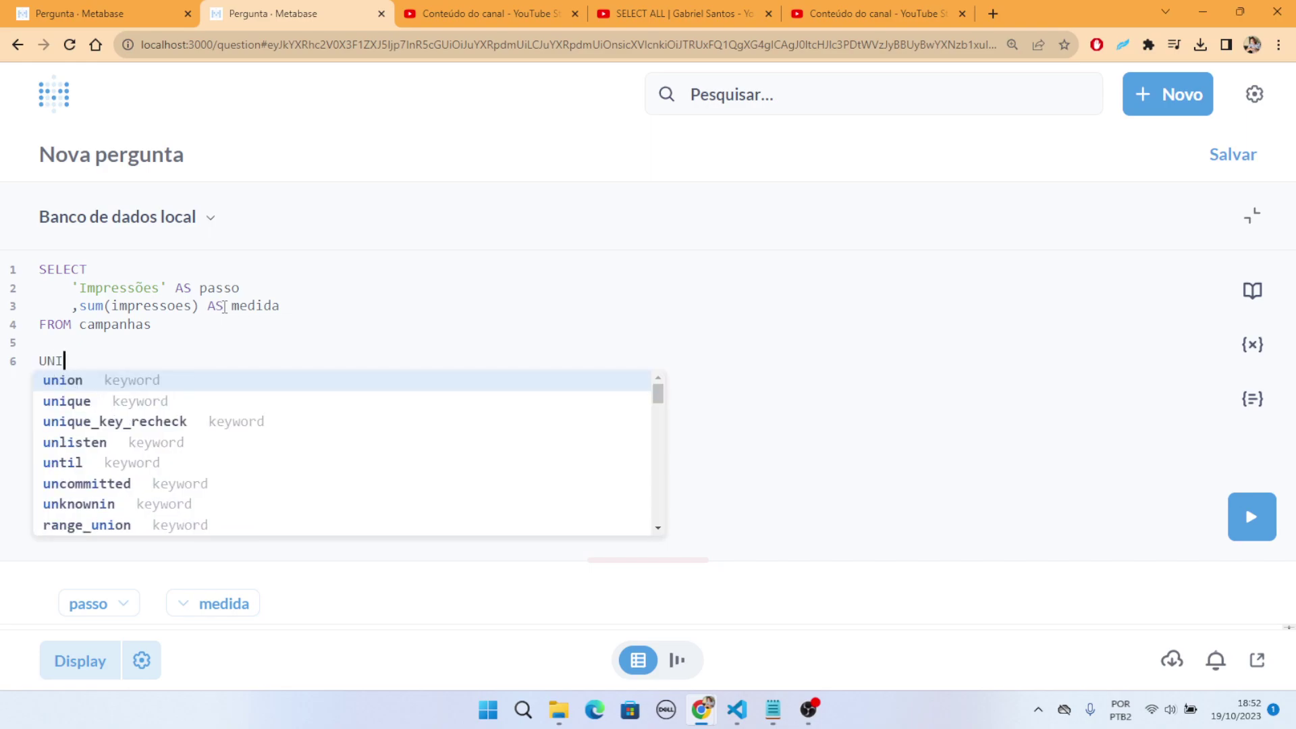
text(ON ALL)
key(Return)
key(Return)
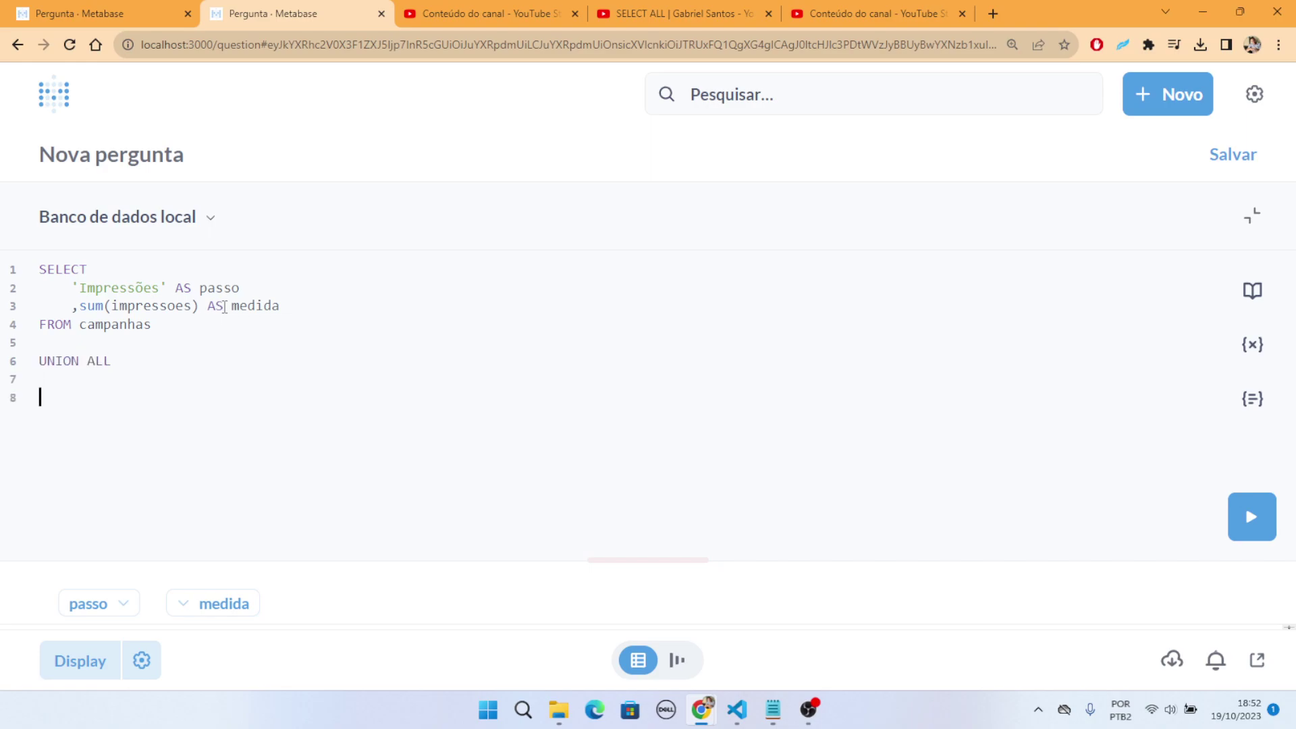
key(ctrl+v)
Step: In the second SELECT, change the passo label to 'Cliques' and the summed column to cliques
double_click(128, 415)
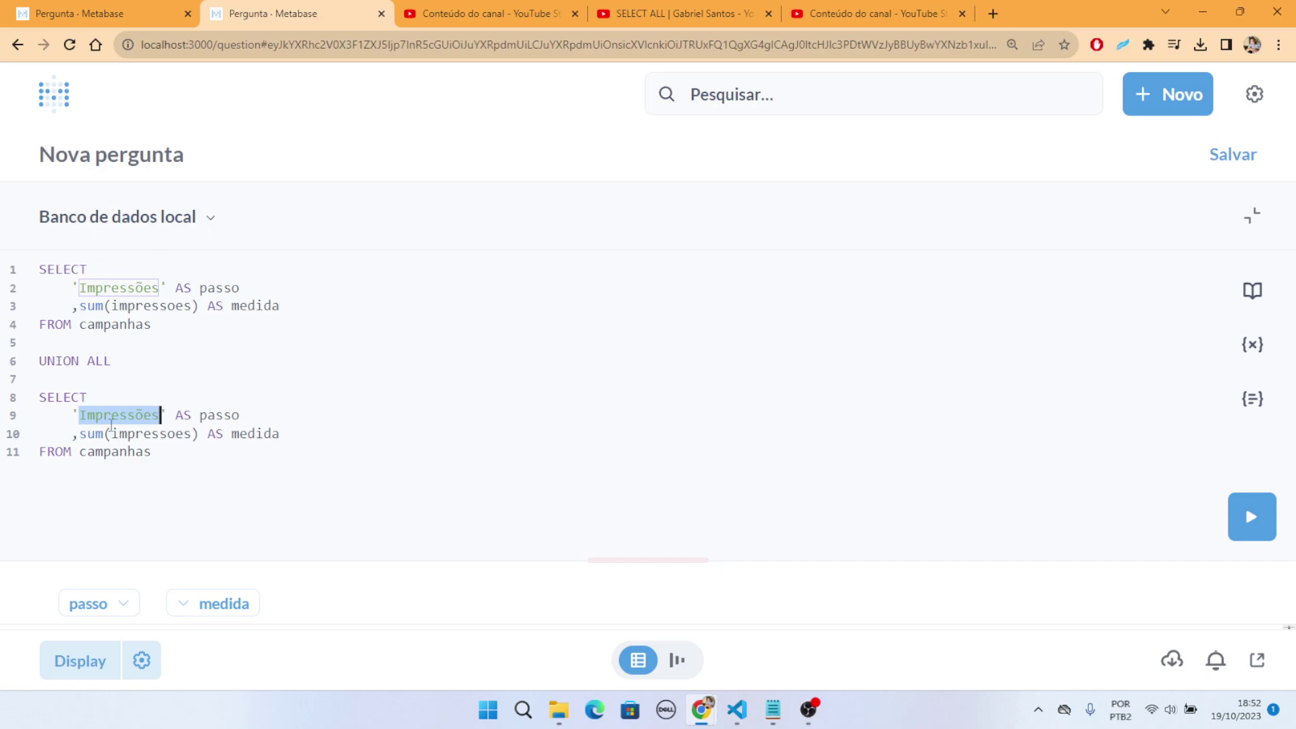
text(Cliques)
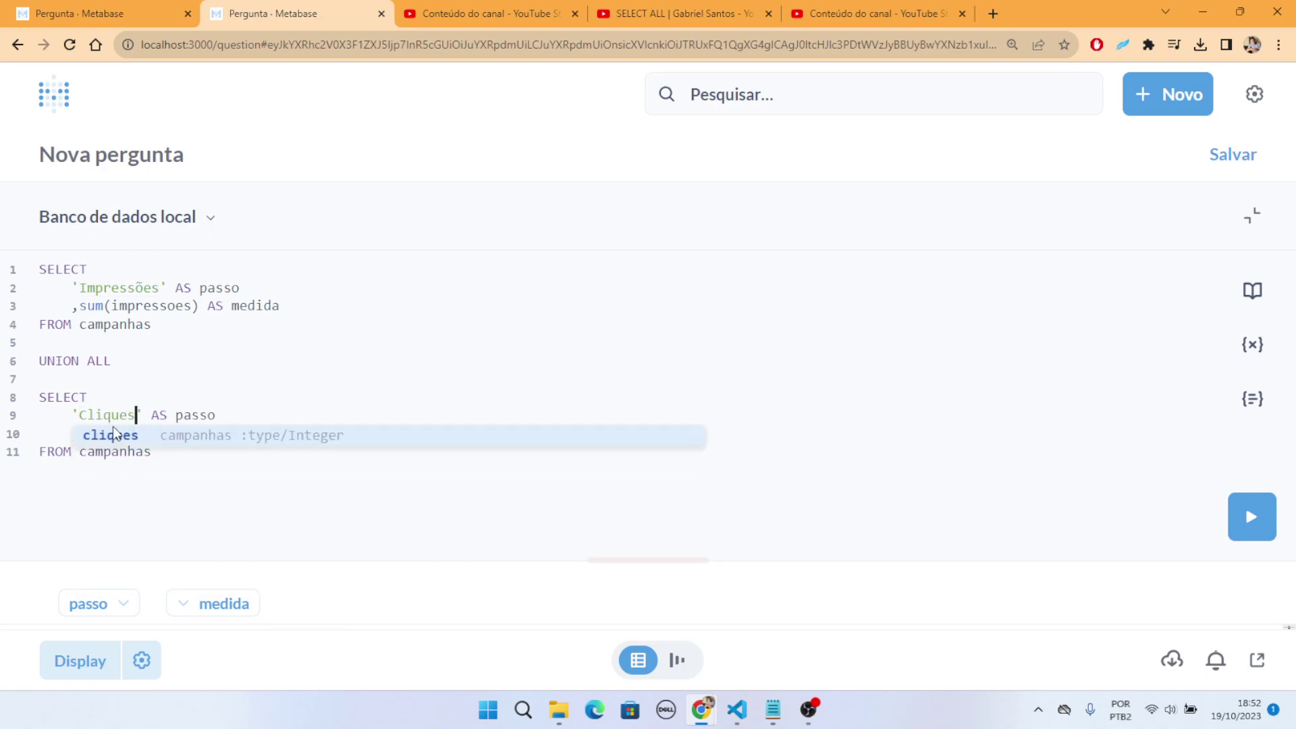
click(255, 408)
double_click(156, 437)
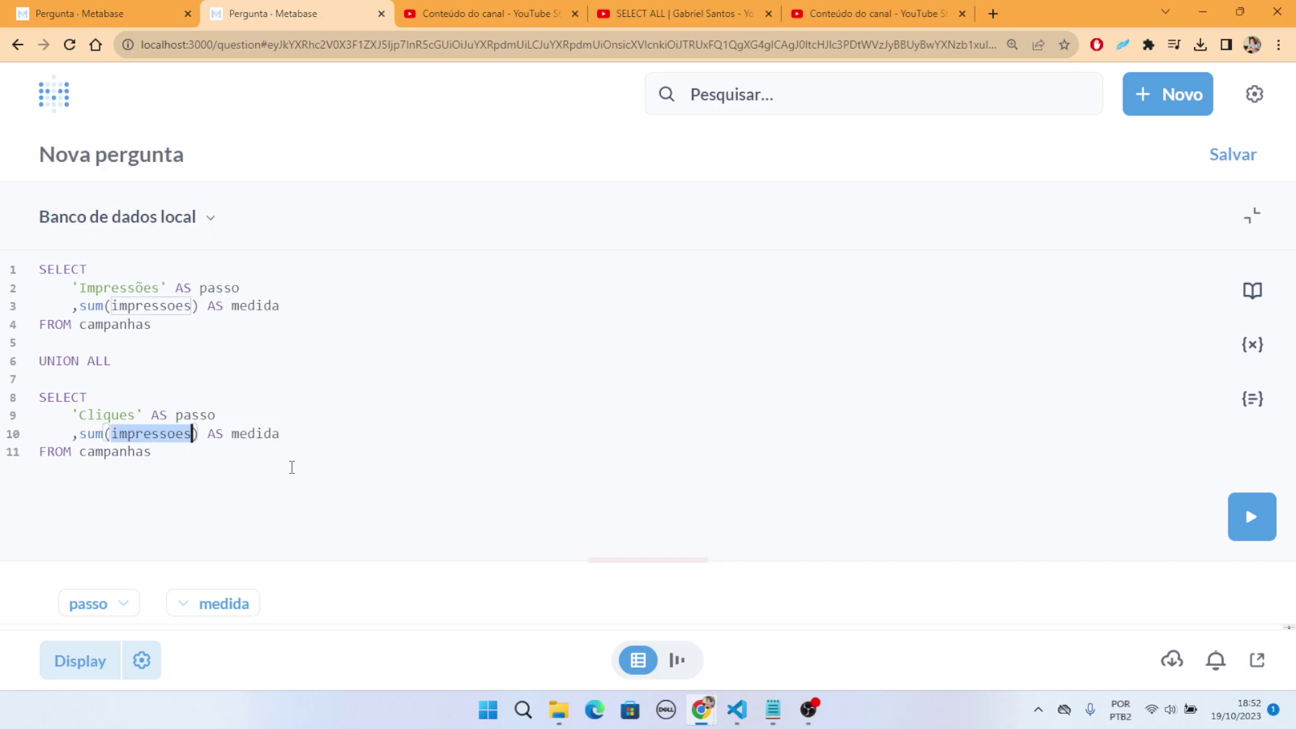
text(cliques)
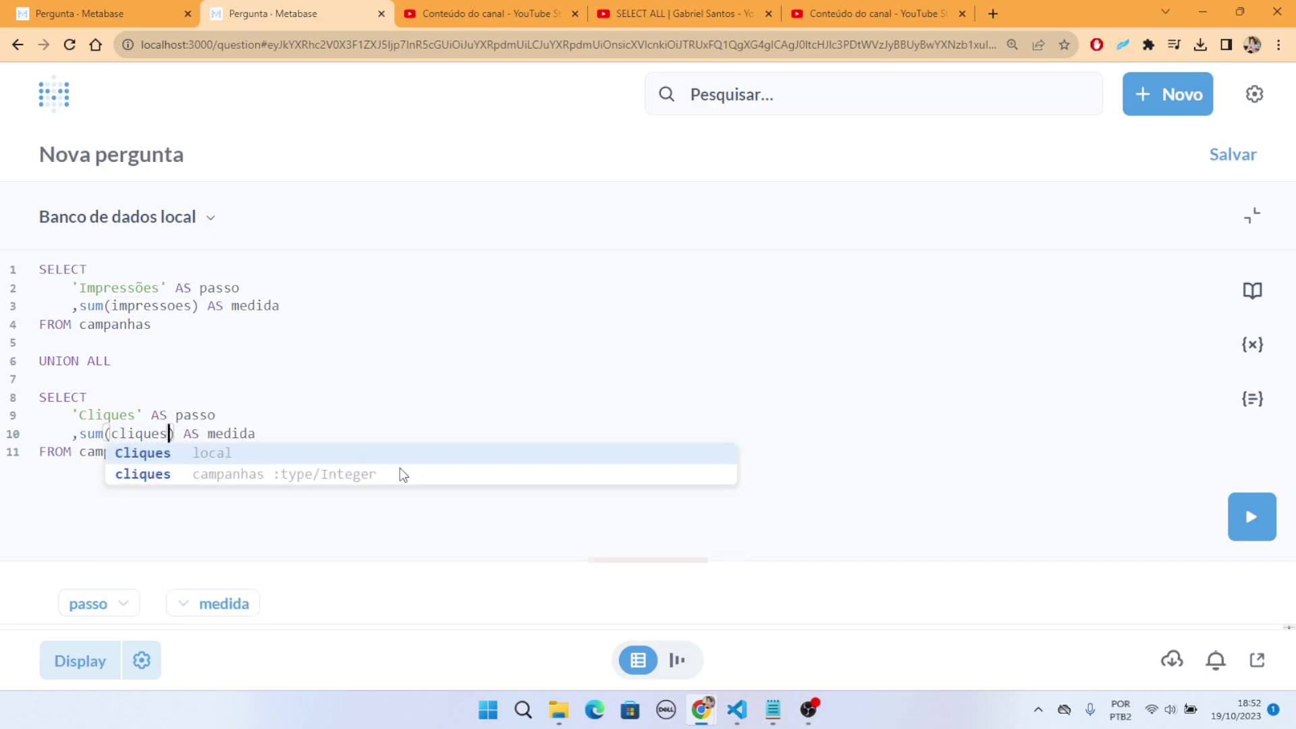
click(251, 394)
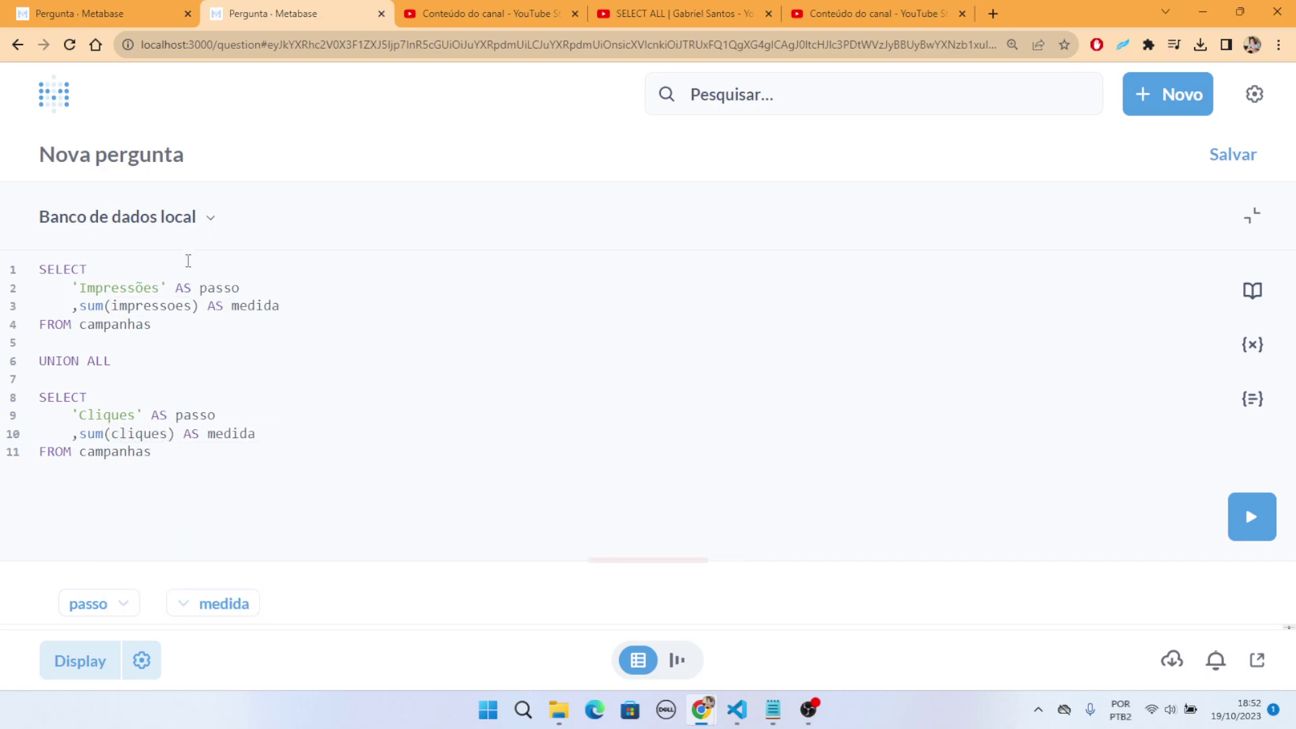
Step: Compare the passo and medida columns of both SELECT blocks, and run the union query to view its rows
double_click(203, 415)
drag(239, 289, 72, 288)
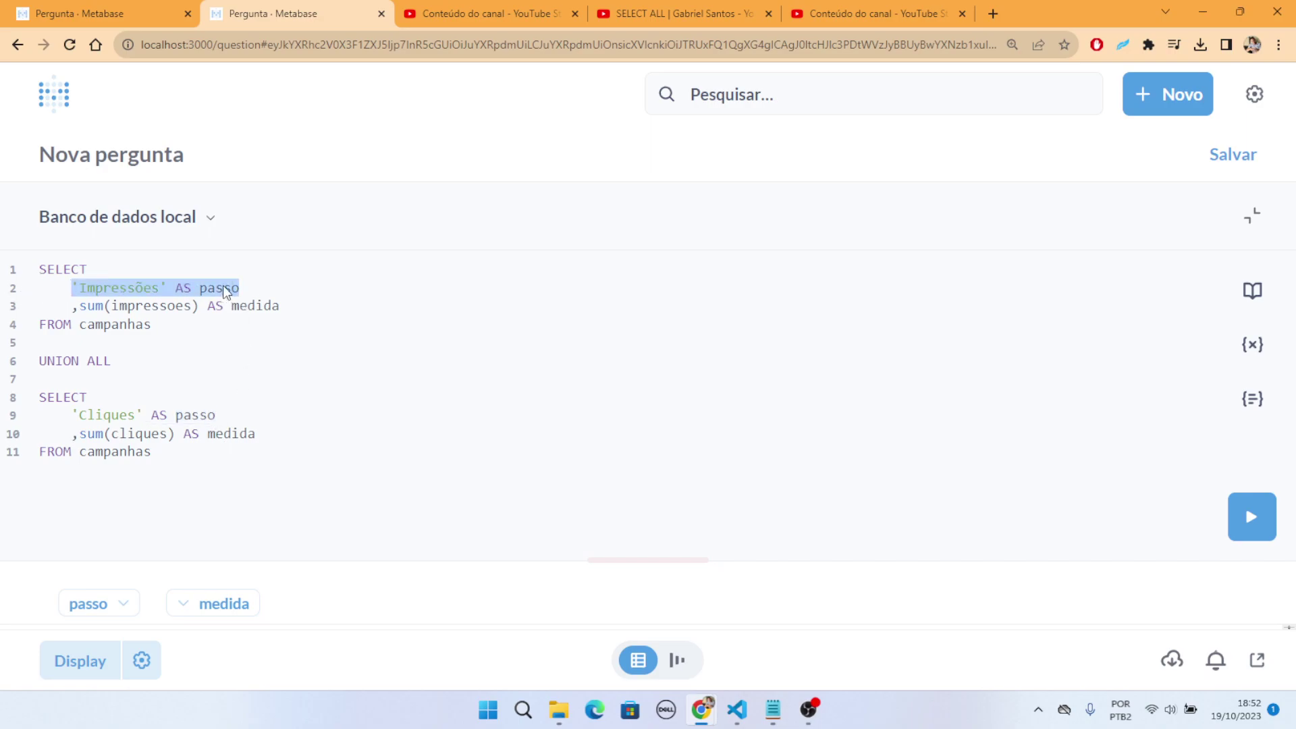
click(217, 376)
drag(216, 415, 77, 414)
drag(240, 288, 80, 288)
drag(283, 306, 70, 306)
drag(297, 433, 48, 432)
click(551, 443)
key(ctrl+Return)
click(1252, 223)
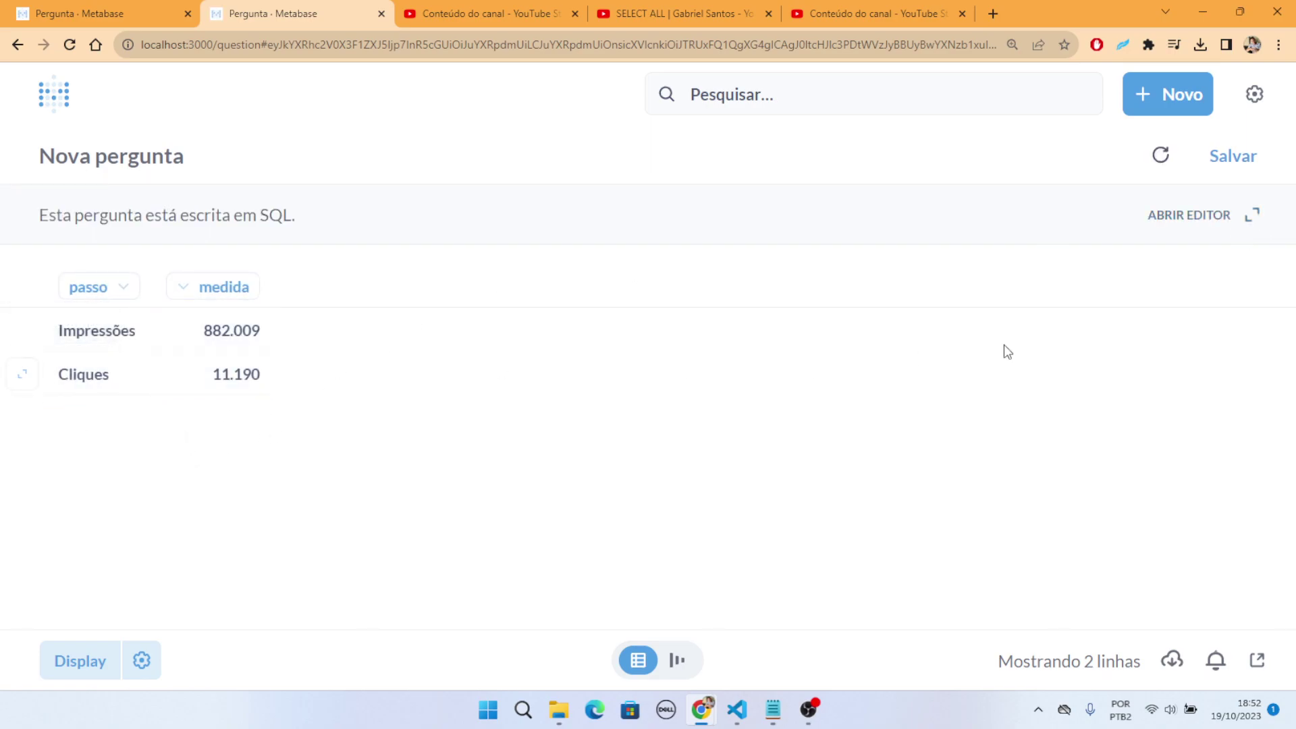
Step: Append another UNION ALL to the query, followed by a copy of the Cliques SELECT
click(1194, 214)
drag(200, 454, 38, 397)
key(ctrl+c)
click(206, 458)
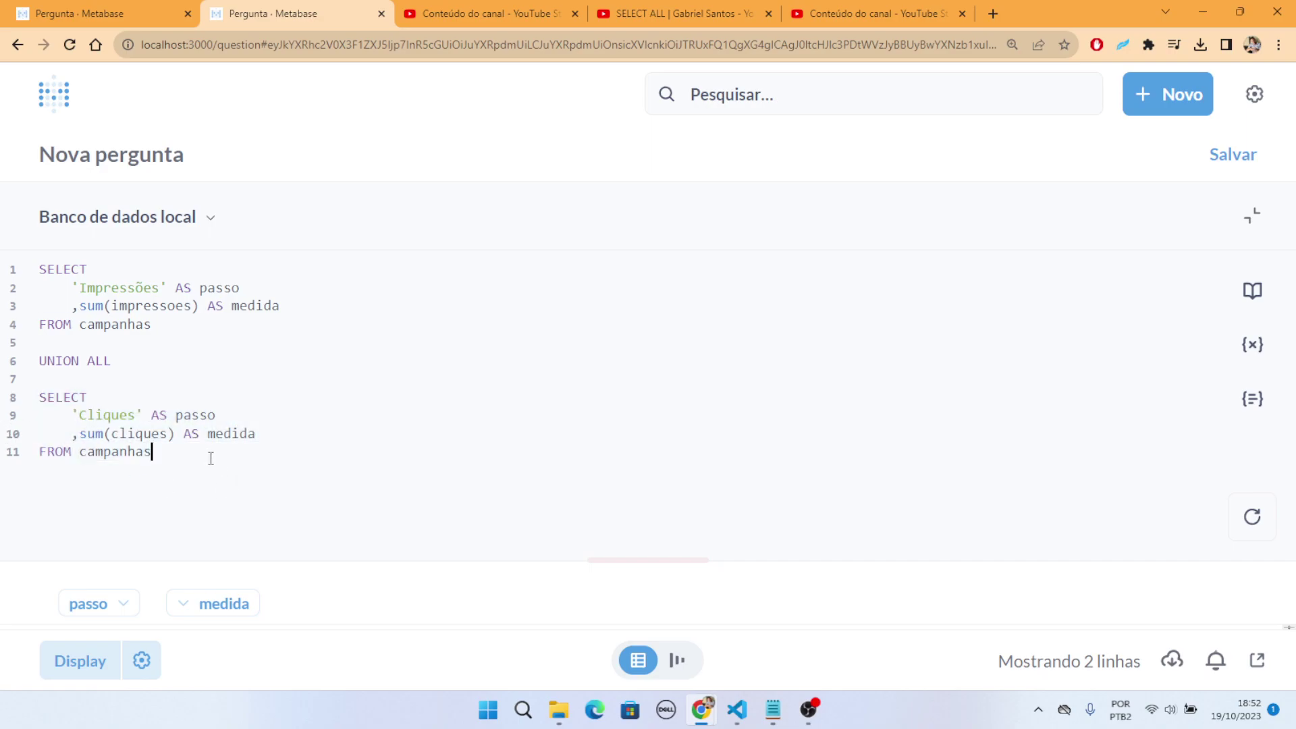
key(Return)
key(Return)
text(UNION AL)
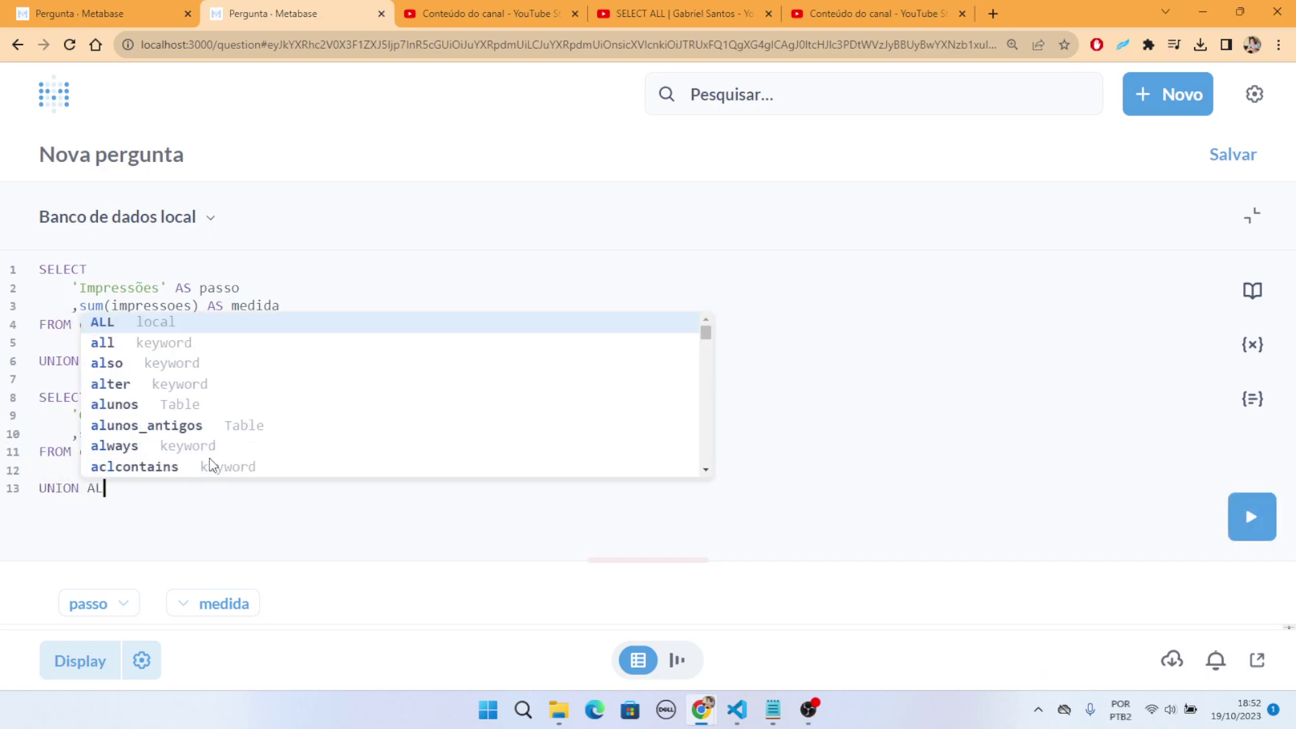
text(L)
key(Return)
key(Return)
key(ctrl+v)
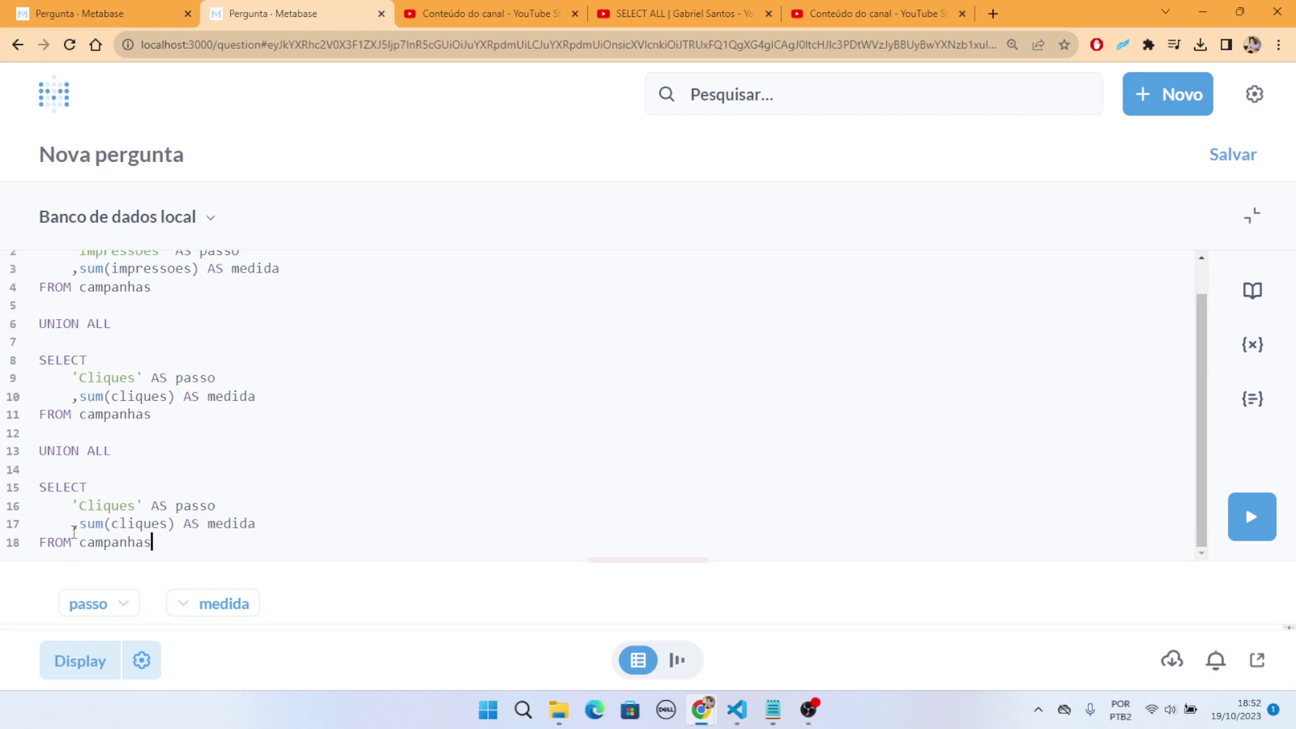
Step: In the third SELECT, change the label to 'Compras' and the summed column to compras, and run the query to view the result
double_click(106, 505)
text(Compr)
text(as)
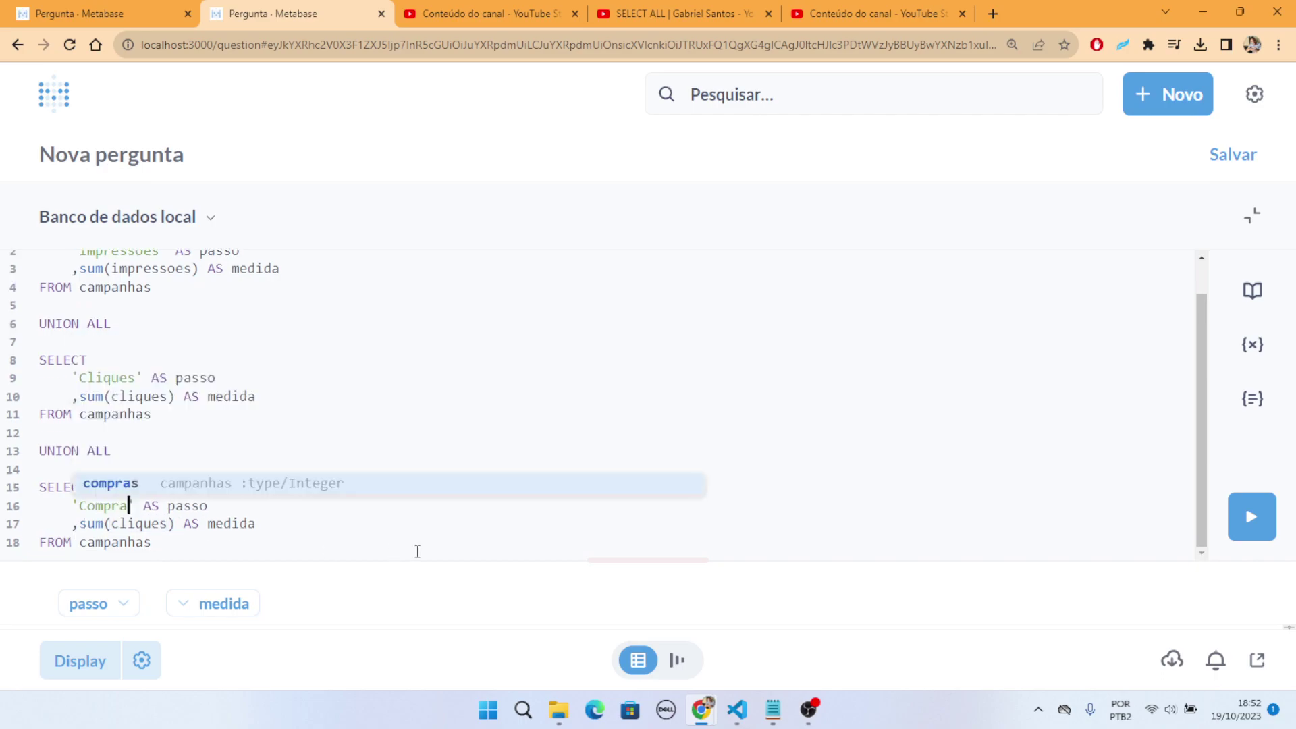
double_click(144, 523)
text(c)
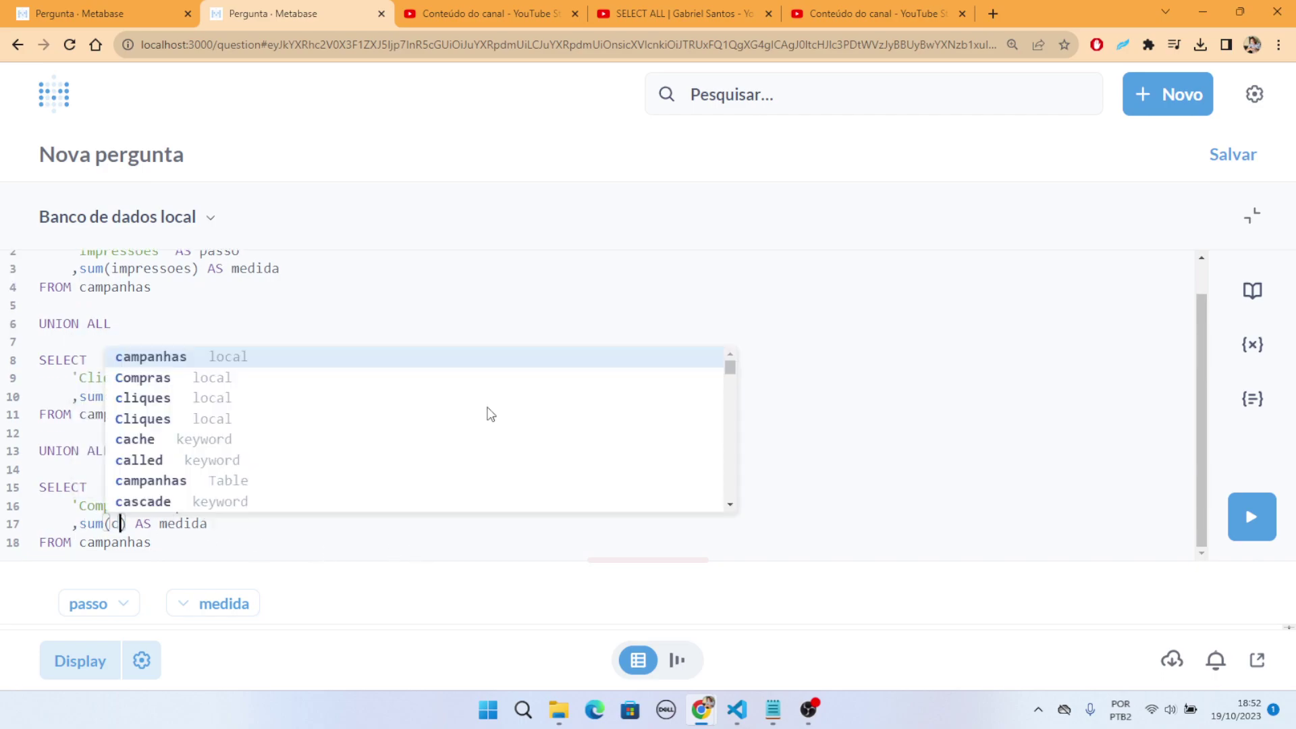
text(ompras)
key(ctrl+Return)
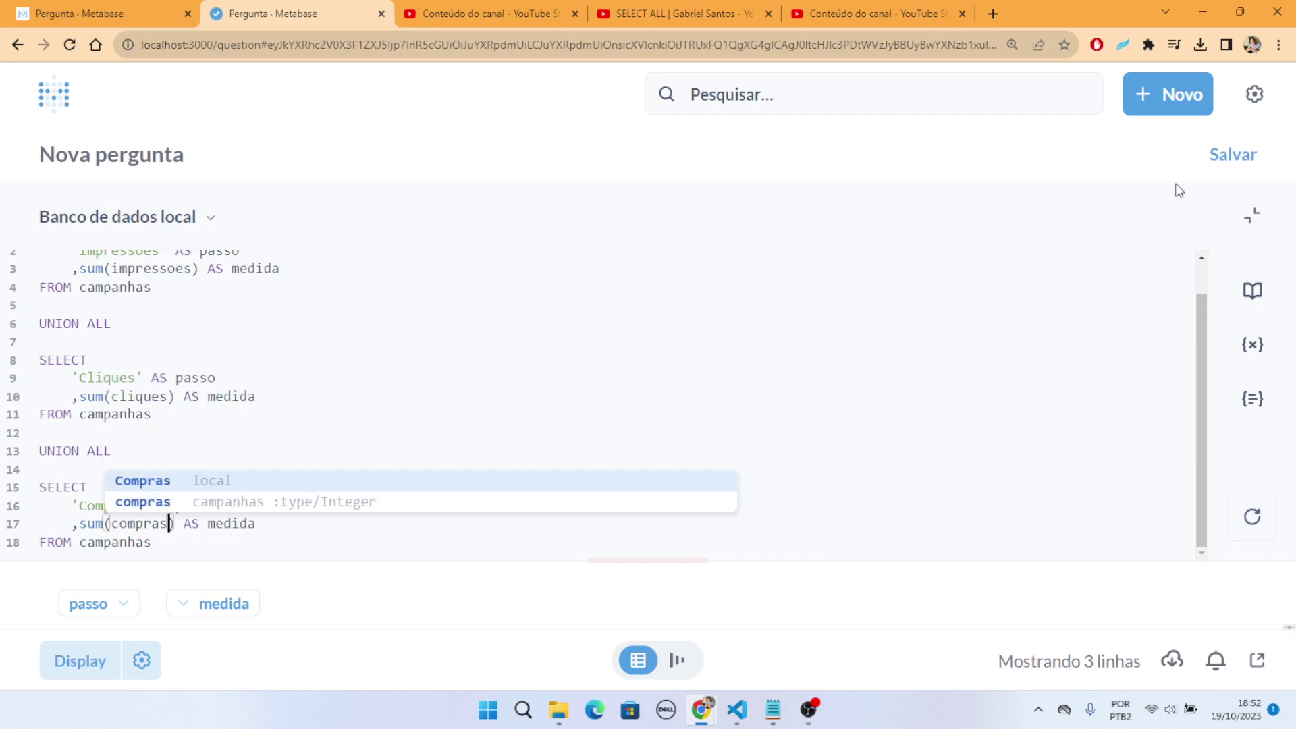
click(1250, 217)
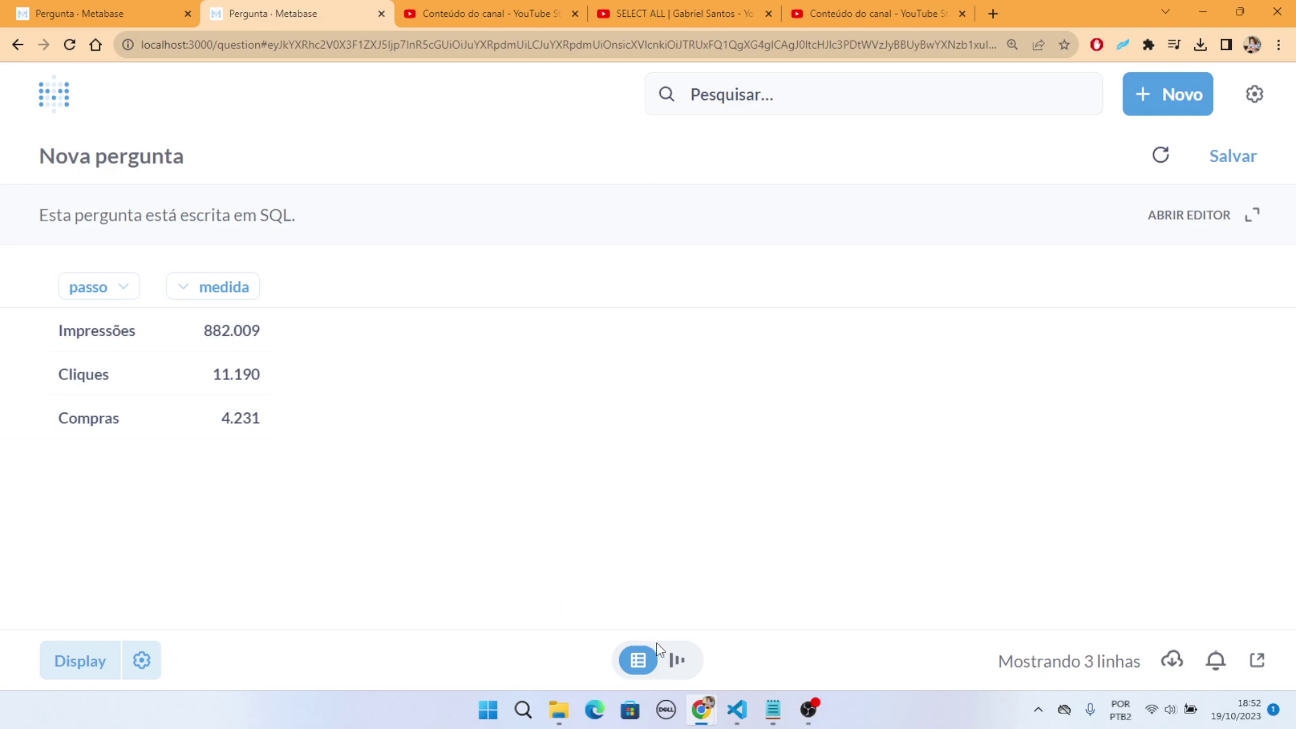
Step: Review the funnel's data settings, choosing passo as the steps column and checking the Medida field, and close the settings
click(143, 662)
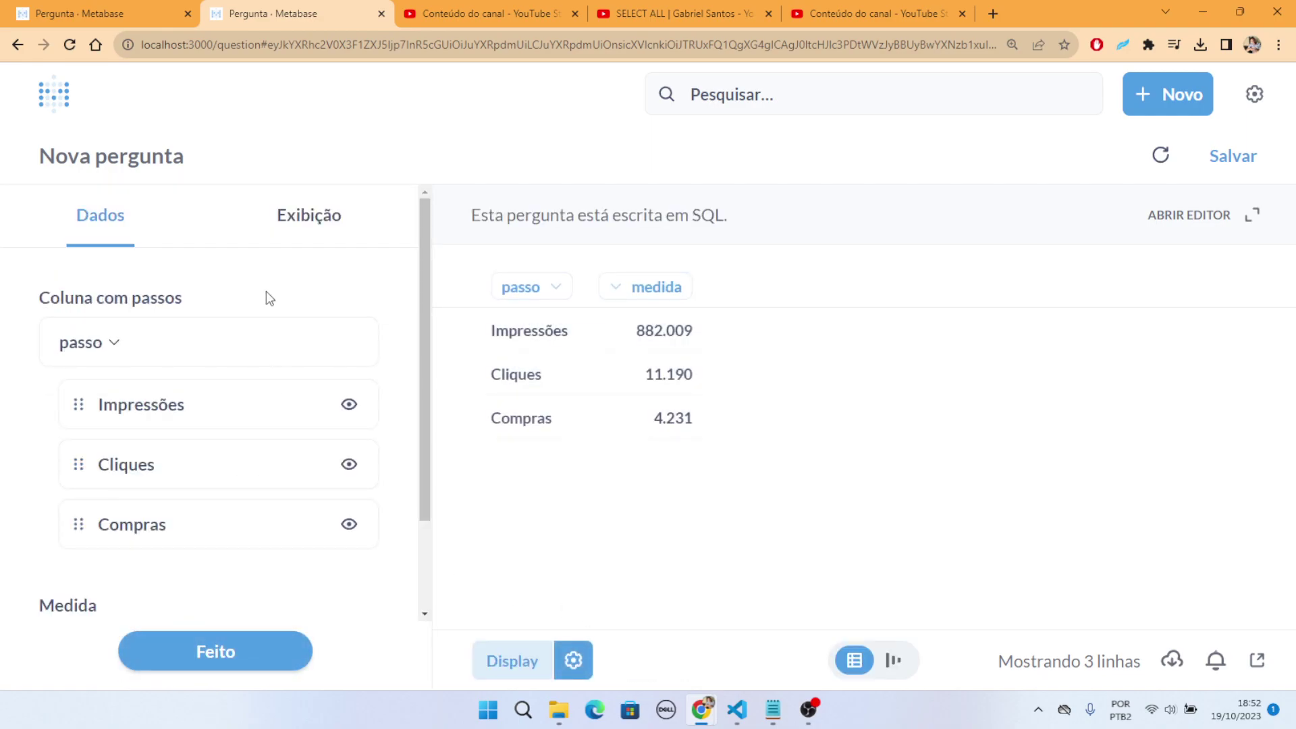
scroll(247, 411, down, 2)
scroll(291, 436, up, 1)
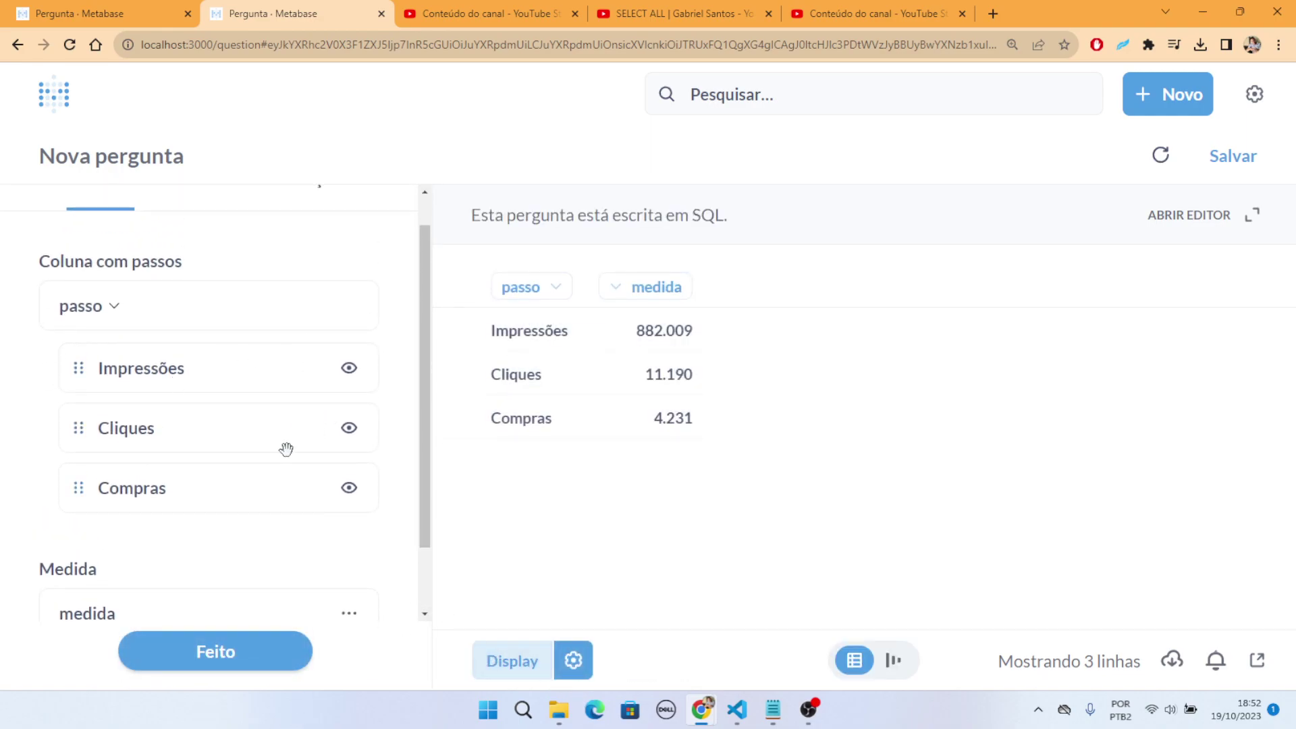
click(126, 321)
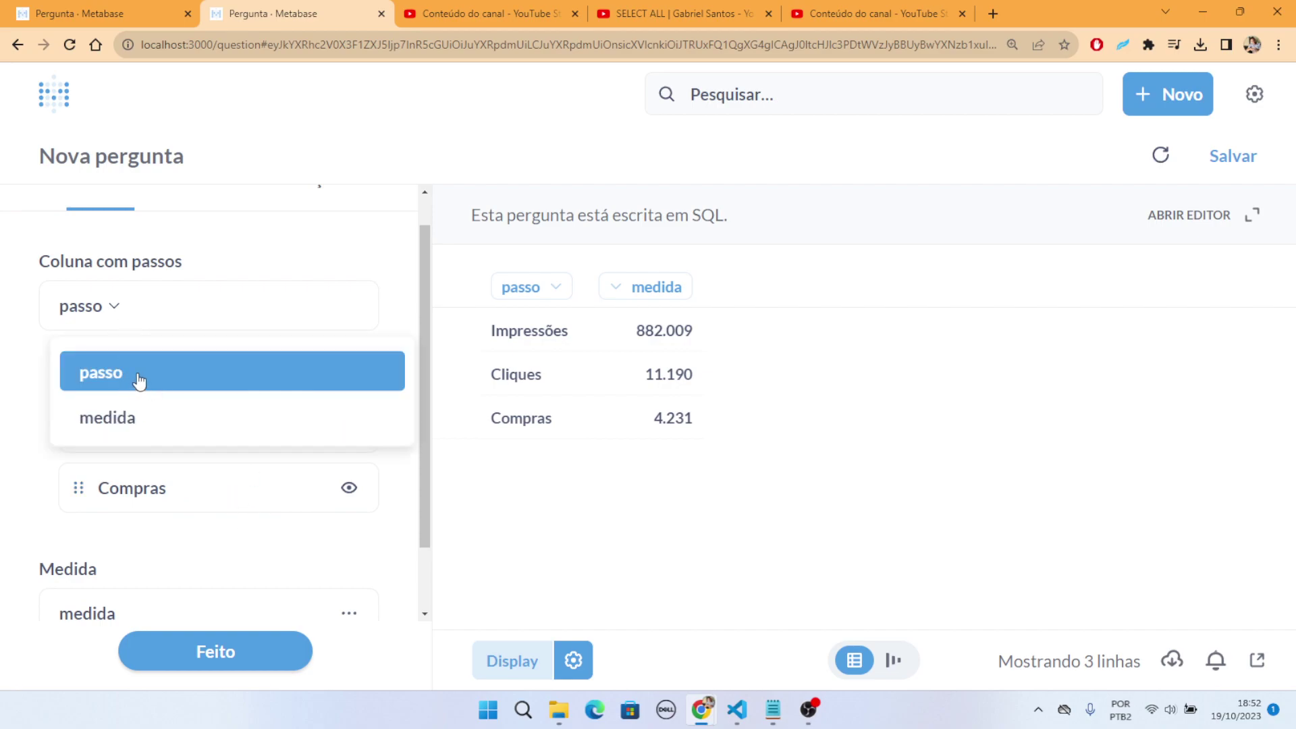
click(136, 376)
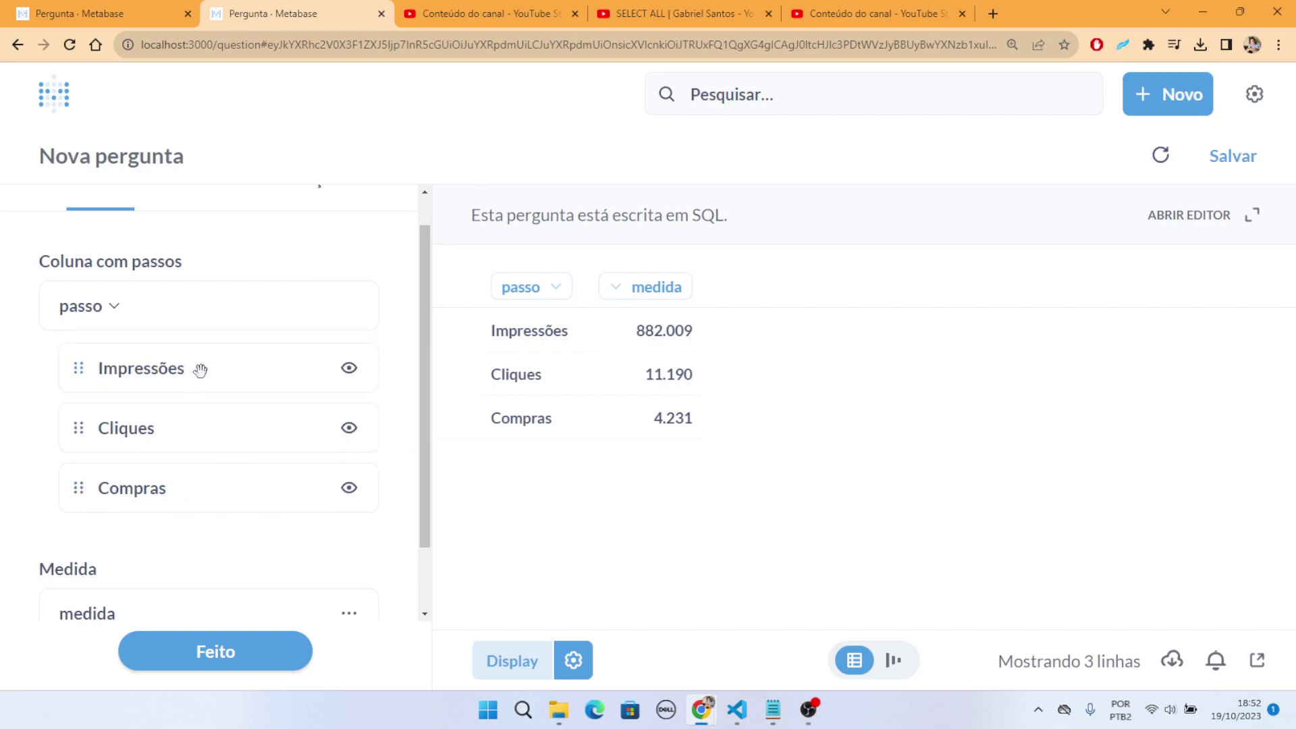
scroll(200, 365, down, 1)
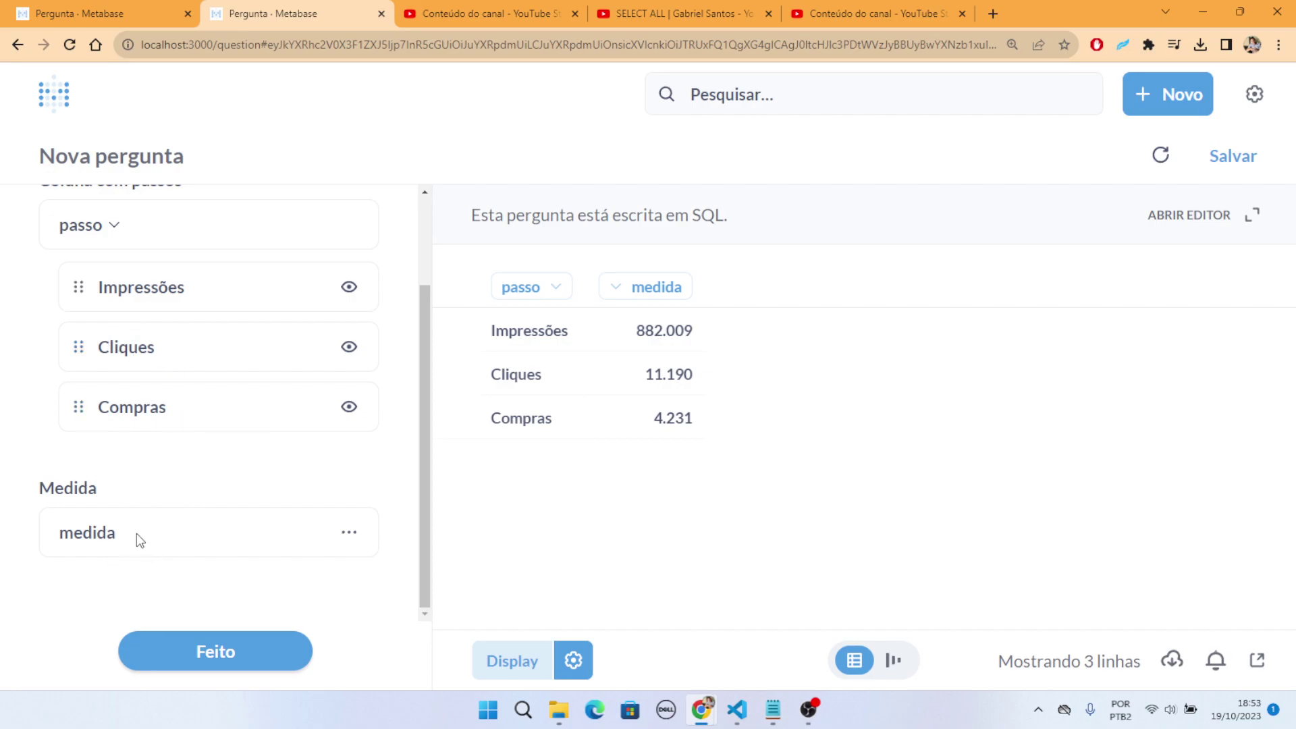
click(203, 650)
Step: Show the result as the funnel chart and examine the percentage retained at the Cliques step
click(680, 660)
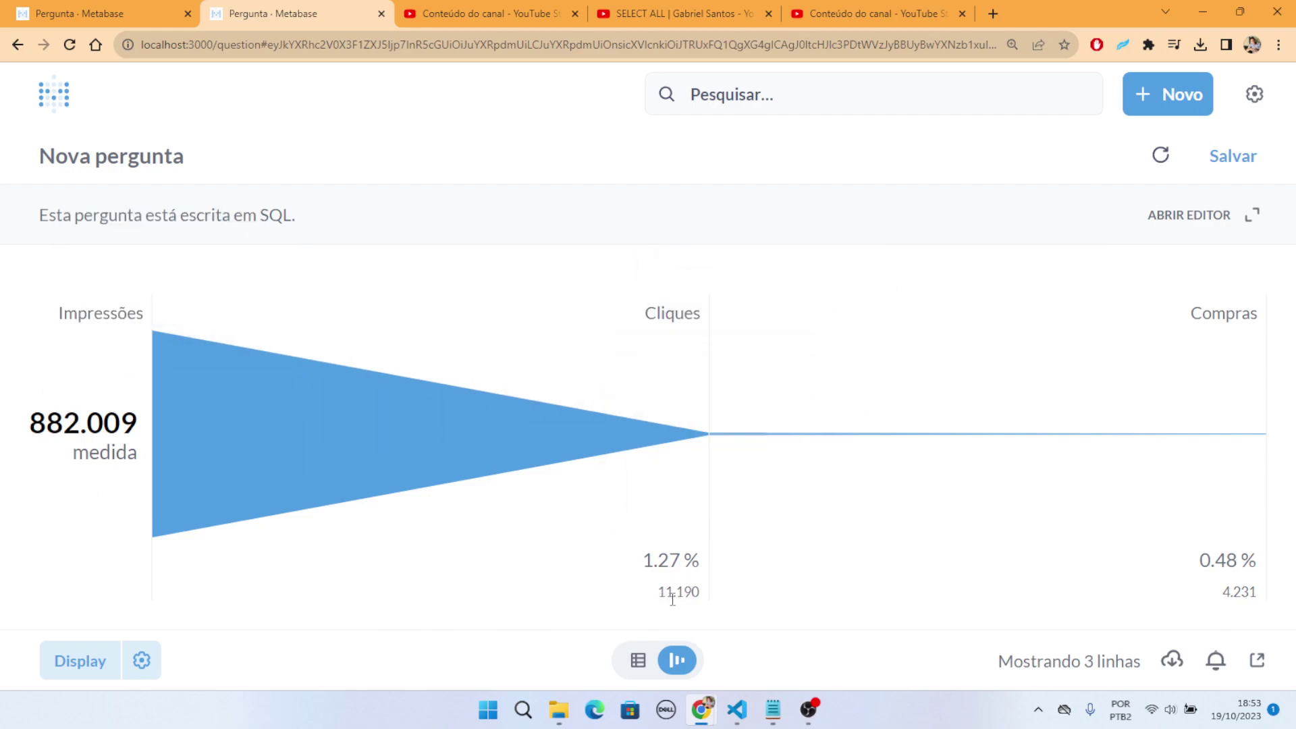
drag(647, 559, 696, 563)
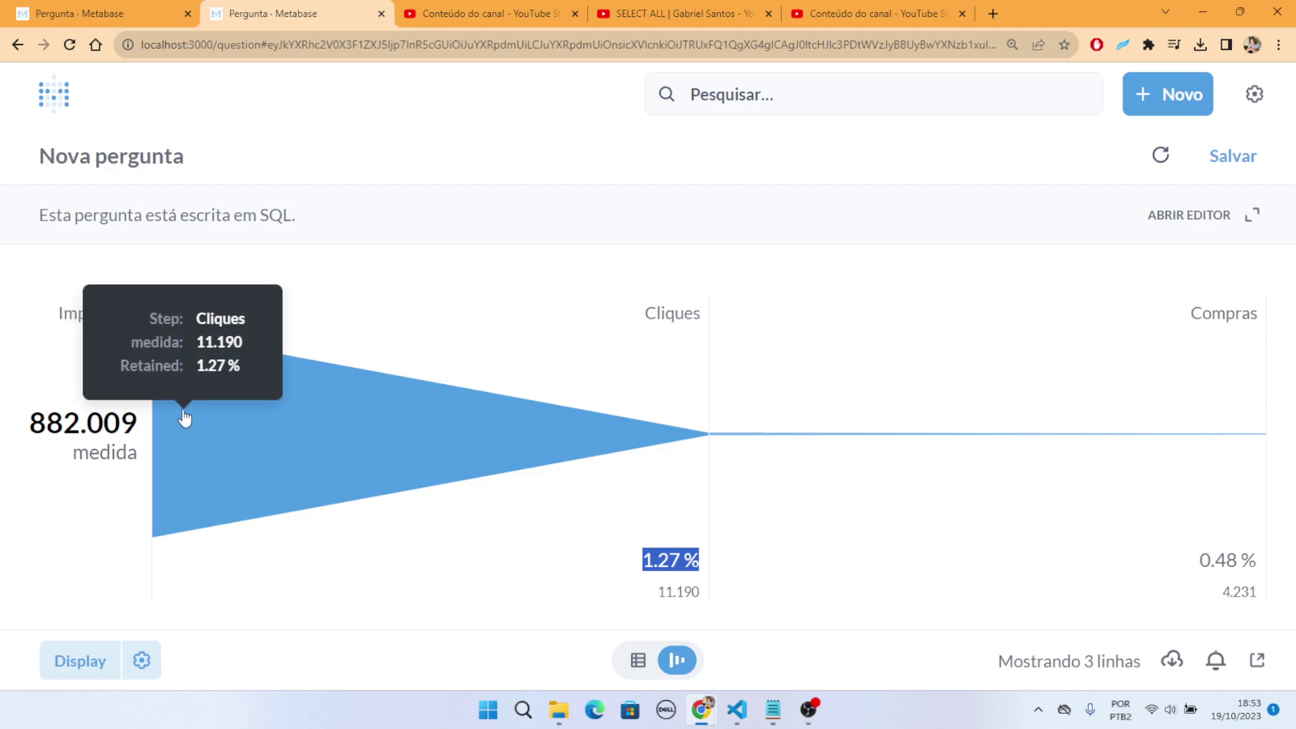
click(708, 576)
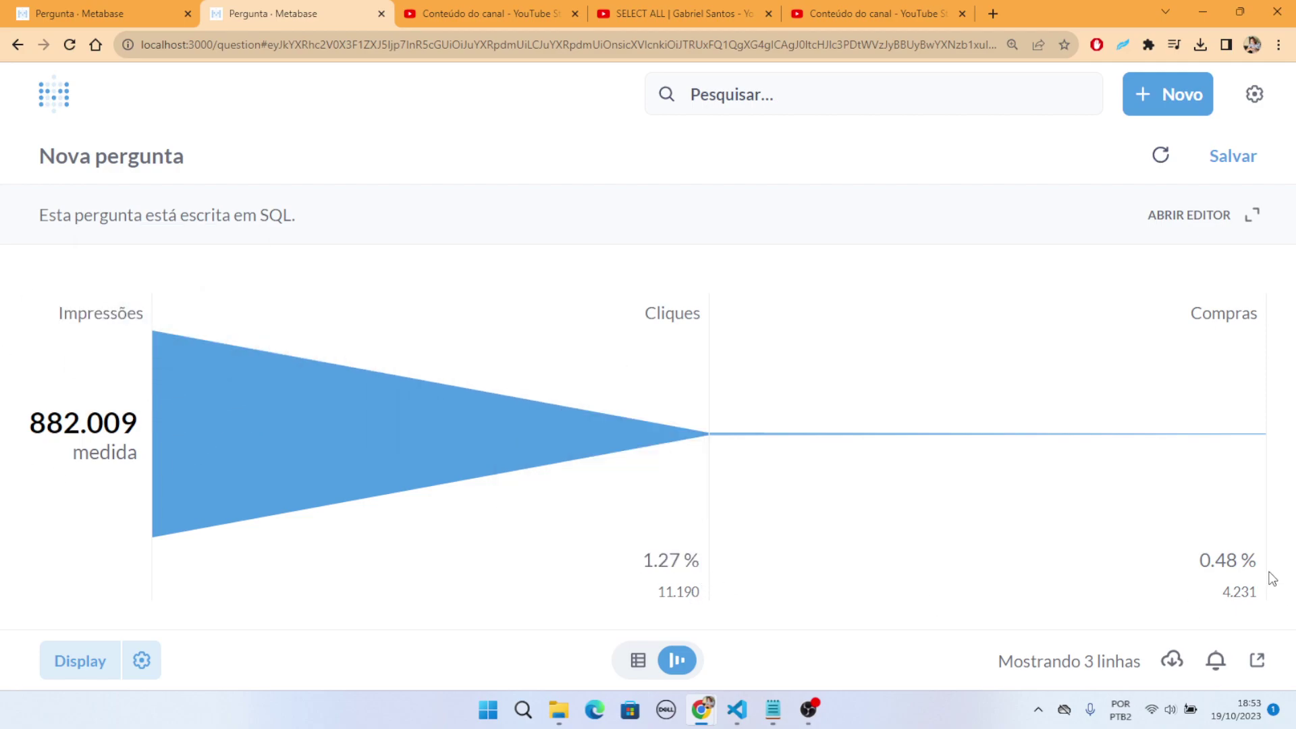
Step: Examine the Compras step's retained percentage and total in the funnel, comparing them with the Cliques figures and the Impressões total
mouse_move(1200, 560)
mouse_down()
mouse_move(1251, 577)
mouse_move(1230, 592)
mouse_move(1250, 594)
mouse_move(1201, 563)
mouse_up()
click(1221, 594)
double_click(1242, 574)
click(1183, 582)
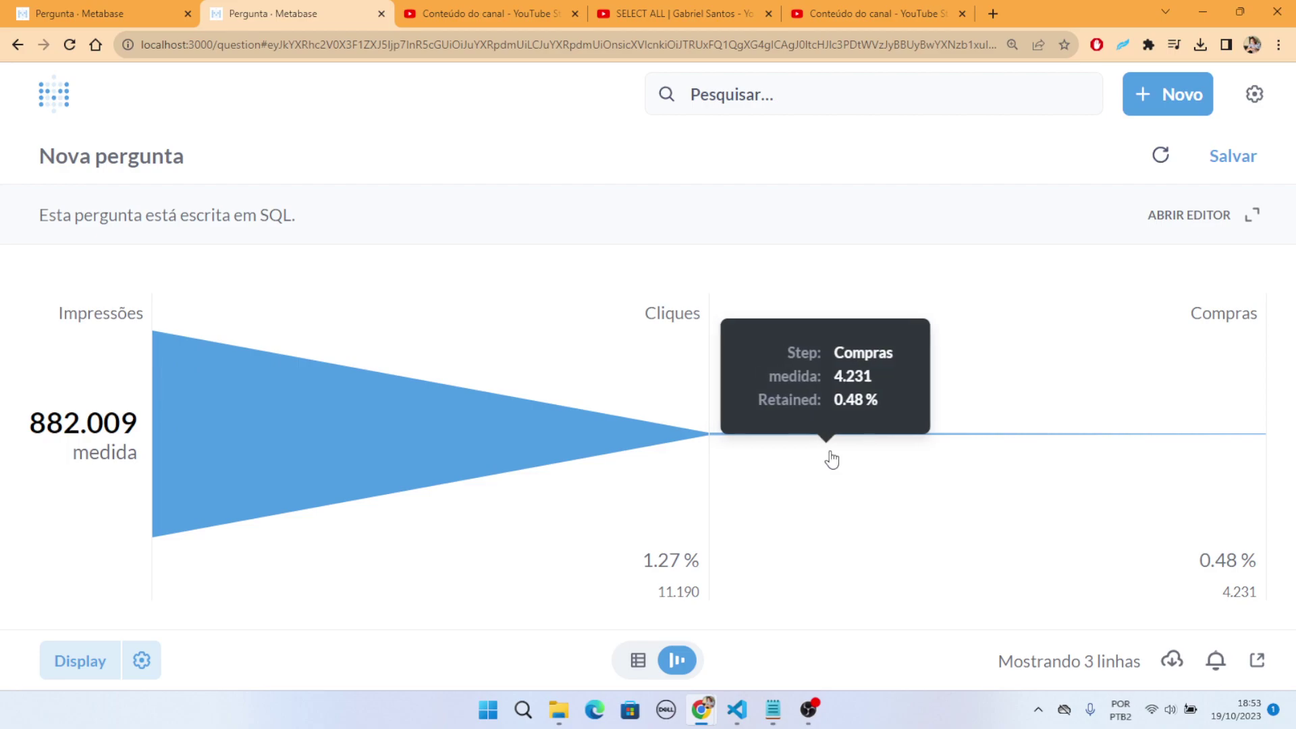
drag(1215, 555, 1241, 561)
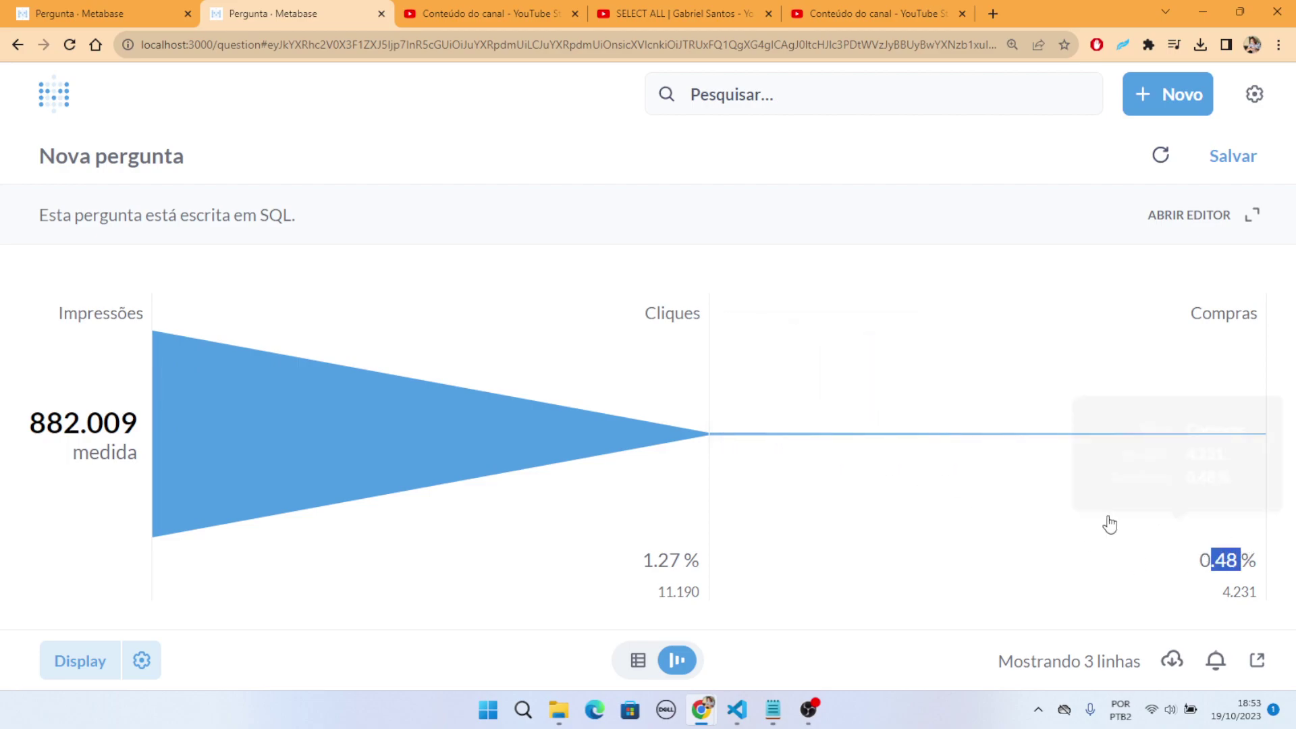
click(119, 405)
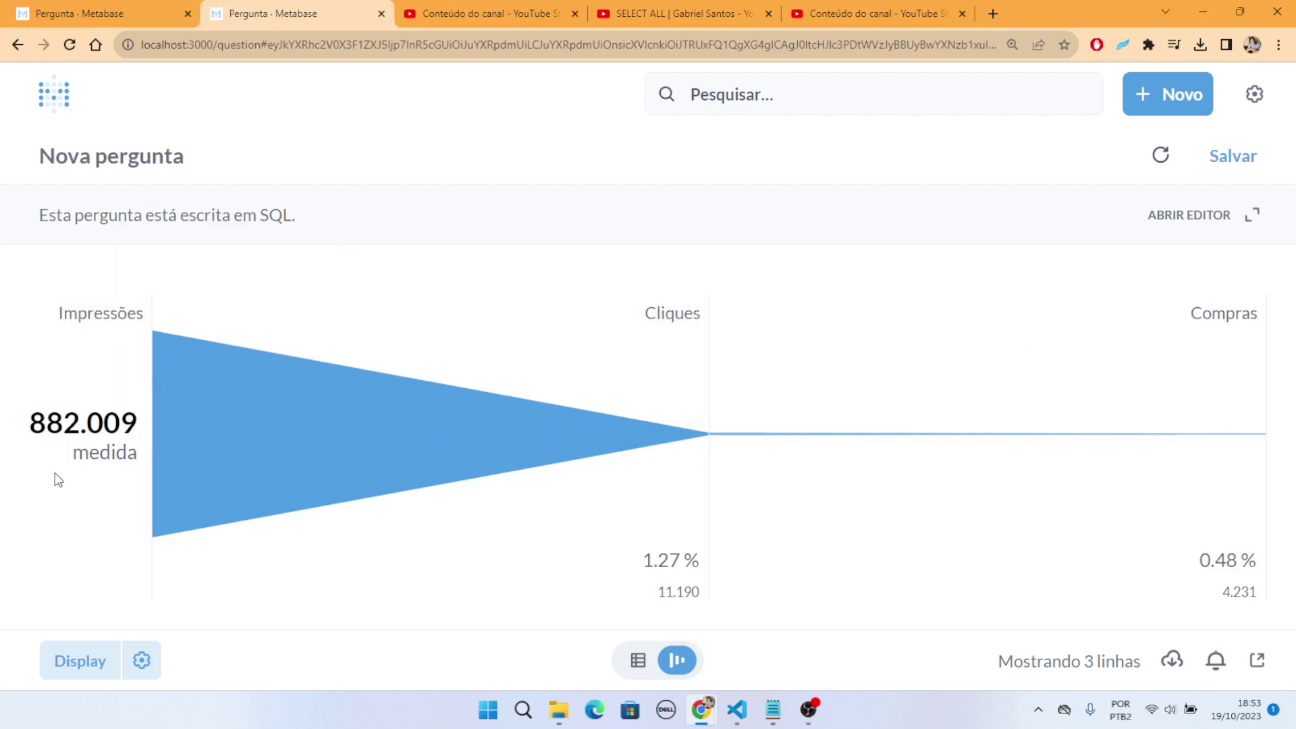
double_click(1230, 550)
click(1193, 595)
drag(661, 591, 1067, 611)
click(1223, 599)
mouse_move(807, 375)
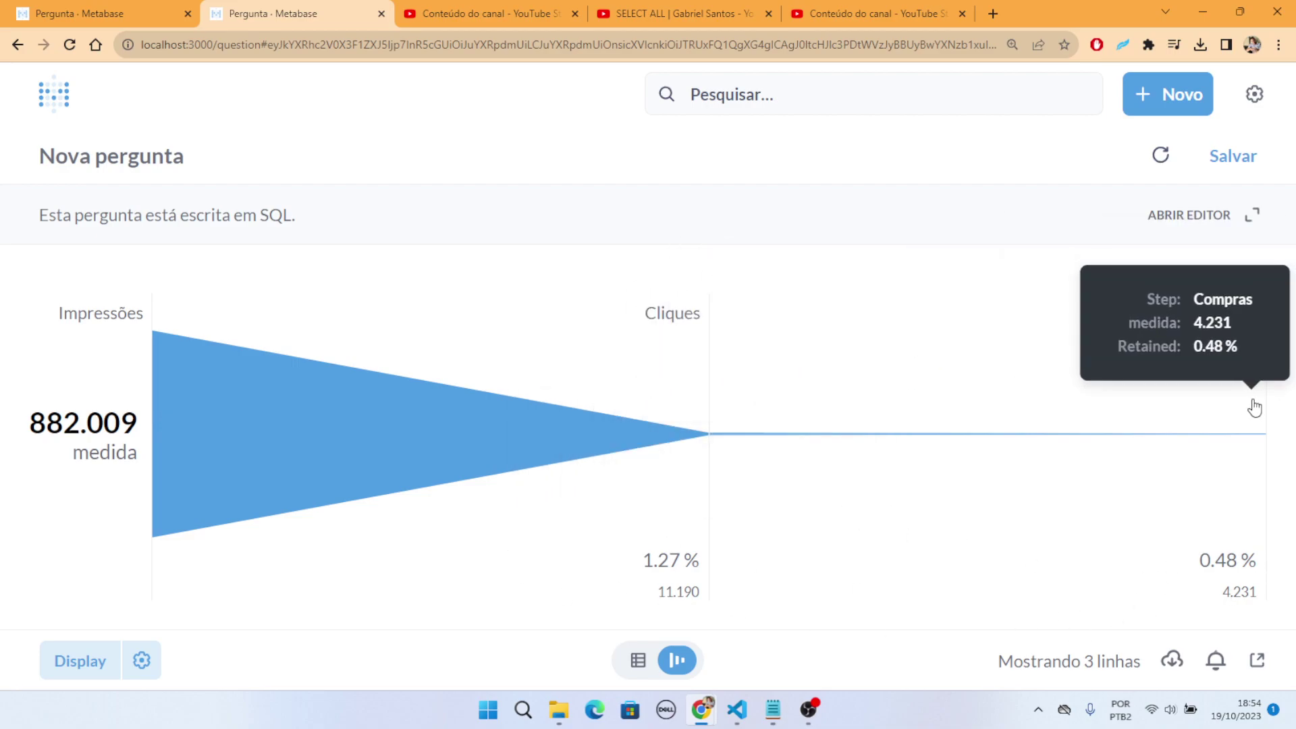
drag(1200, 561, 1251, 567)
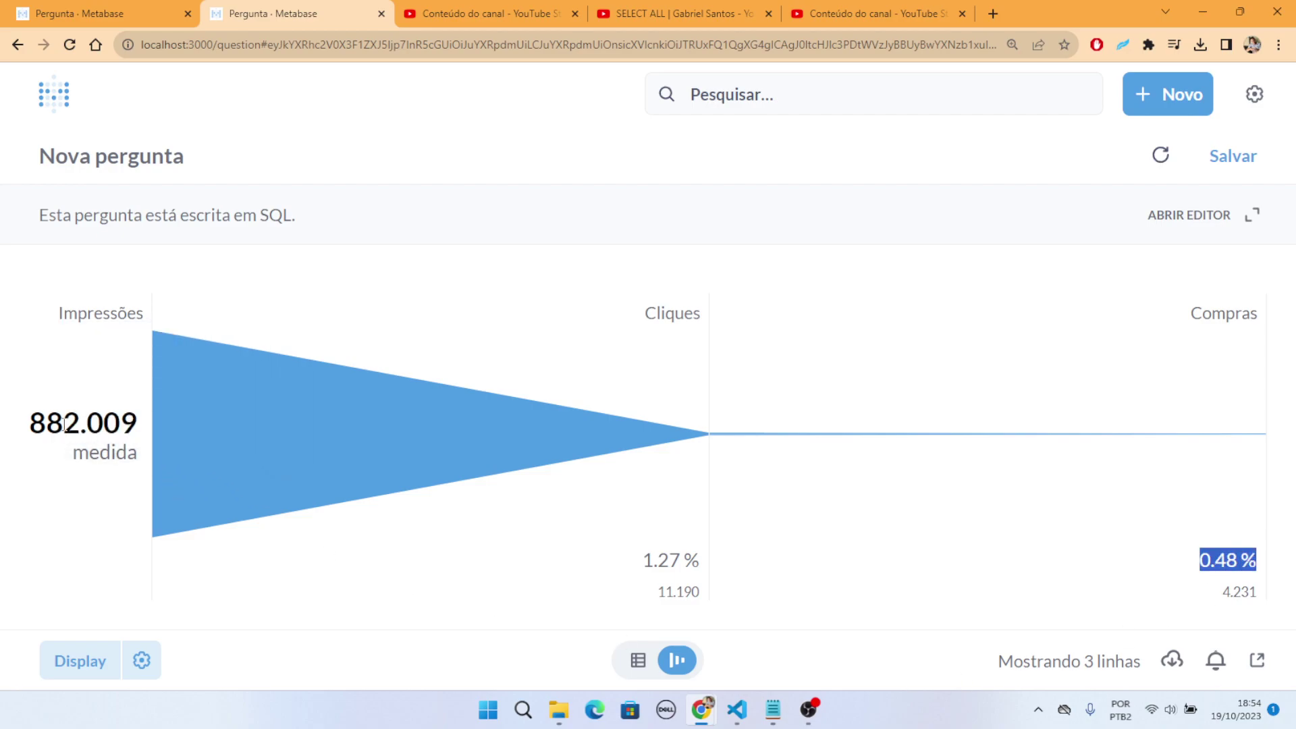
drag(33, 420, 135, 423)
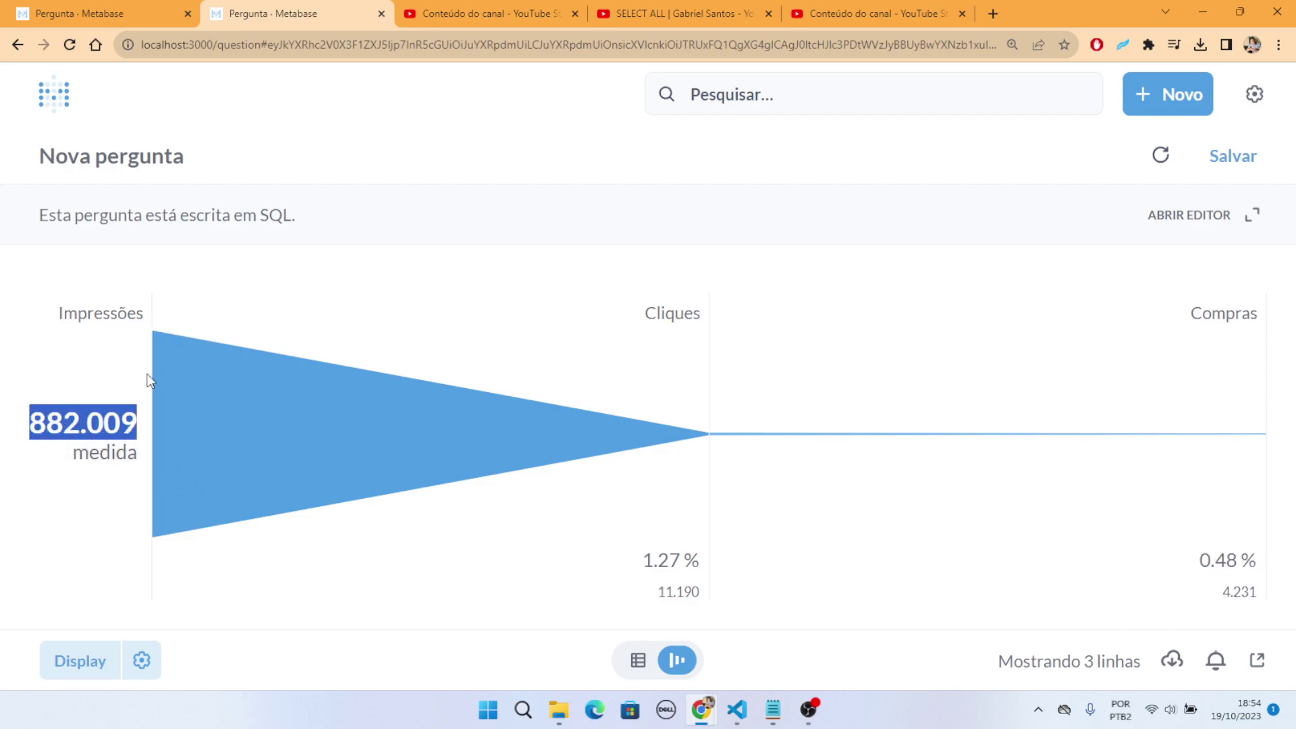
mouse_move(908, 520)
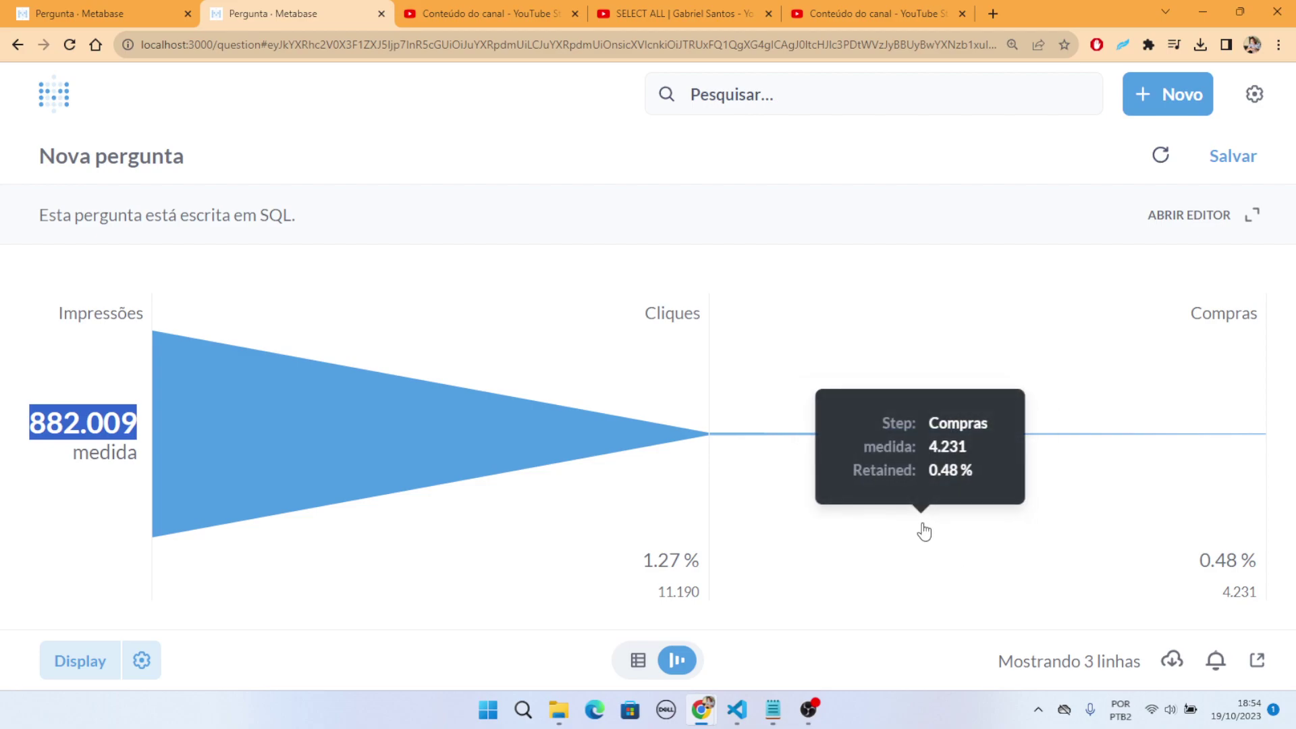
click(687, 308)
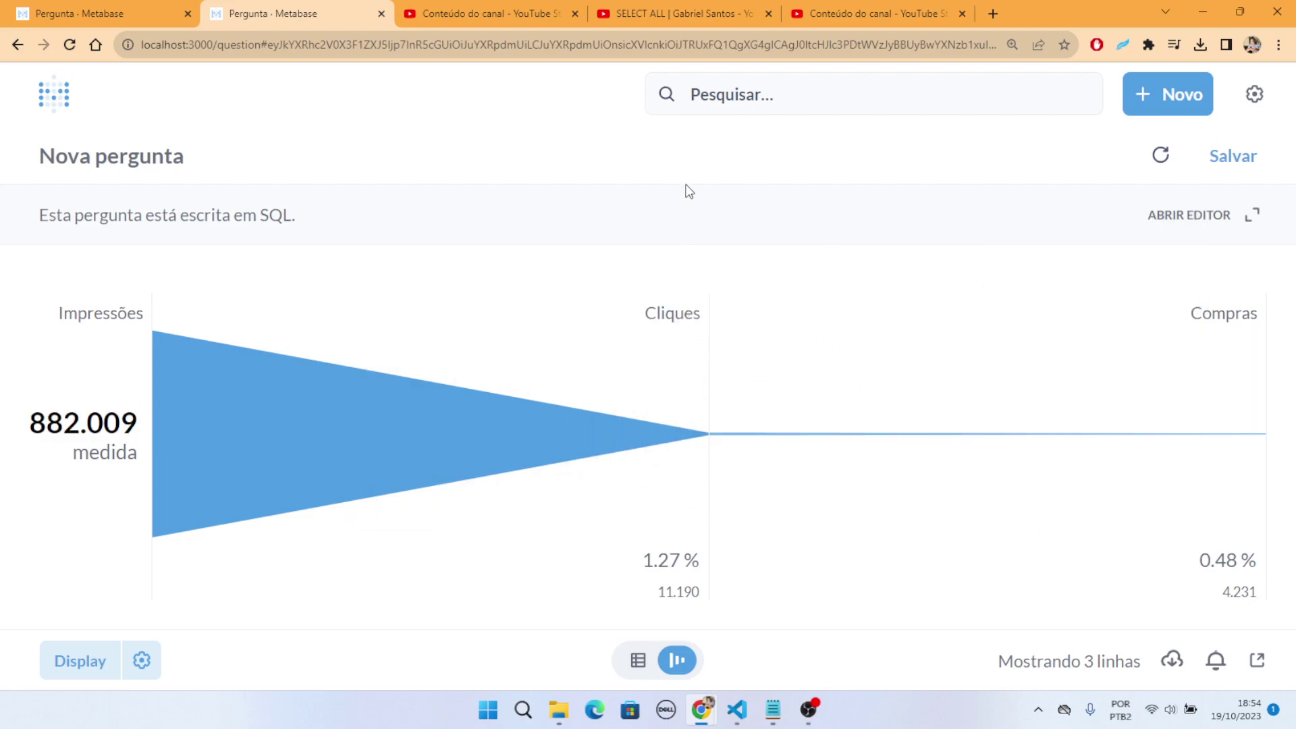
Step: Reopen the SQL editor to review the three SELECT blocks joined by UNION ALL, and collapse it back to the funnel
click(1177, 216)
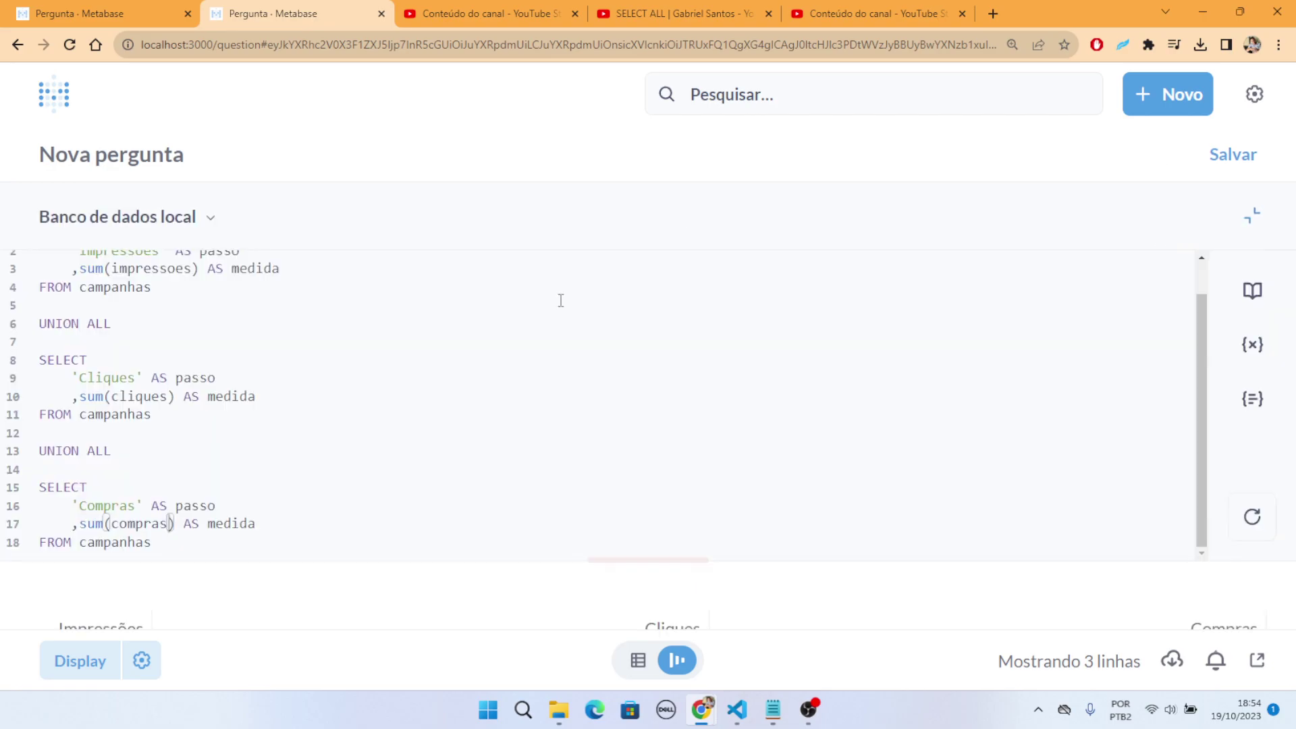
scroll(264, 378, up, 1)
scroll(151, 327, down, 1)
click(1253, 224)
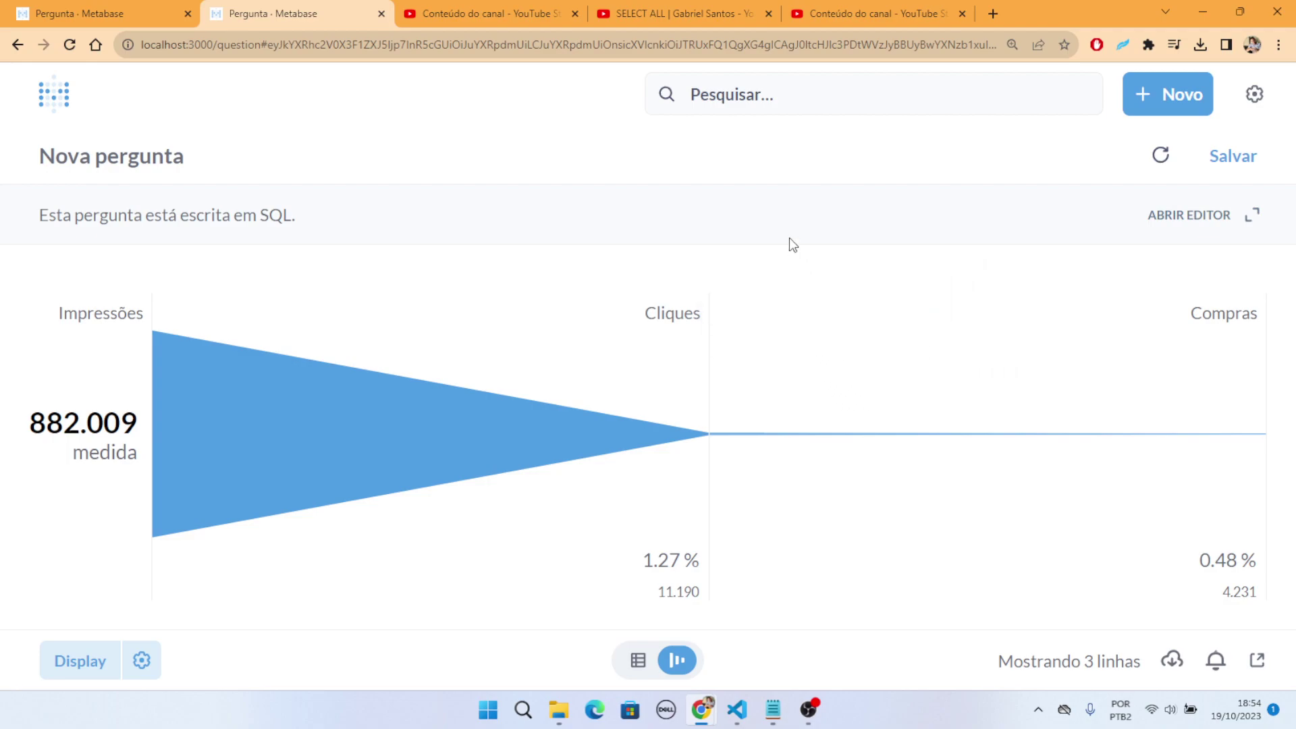